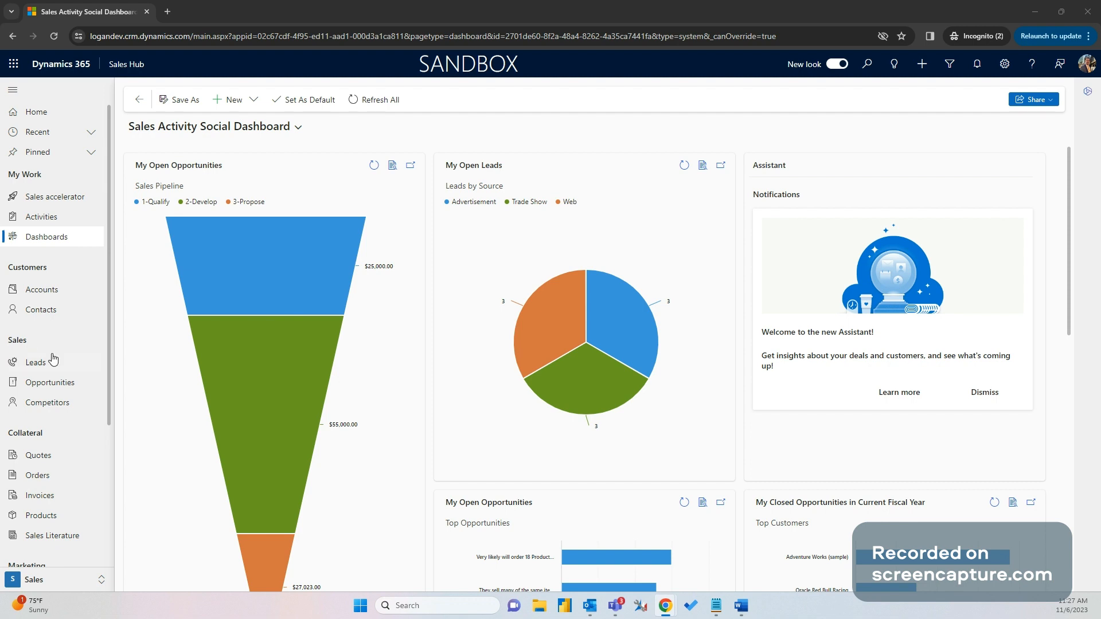
# Open Leads under Sales to show the My Open Leads view
pyautogui.click(55, 365)
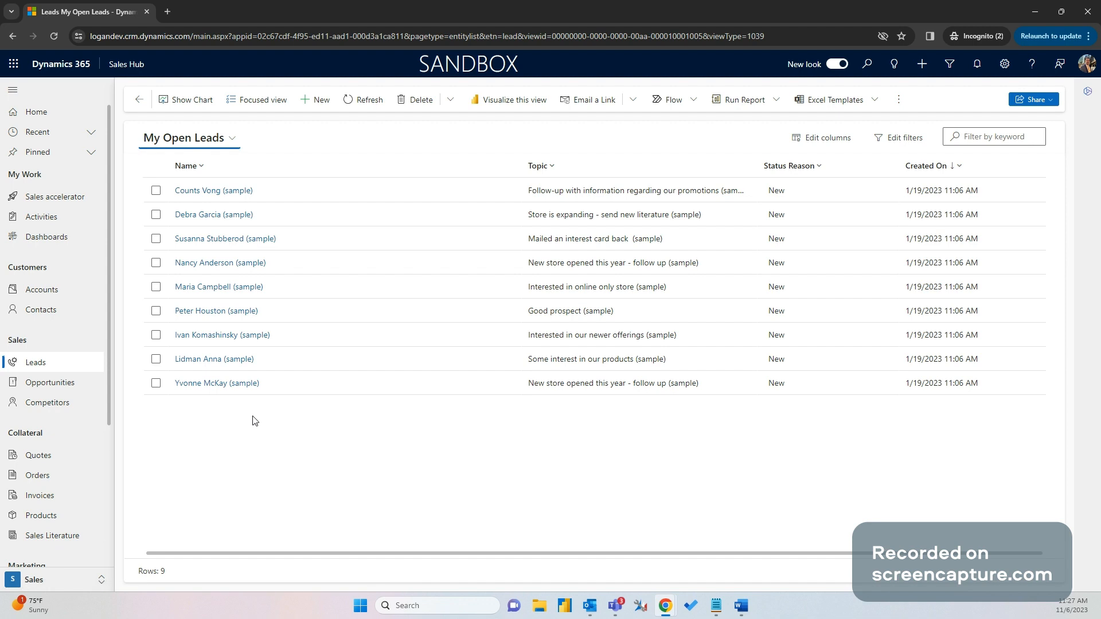
# Create a lead with topic 'Really interested in D365 Sales', the contact's full name and company Microsoft, then save it
pyautogui.click(314, 101)
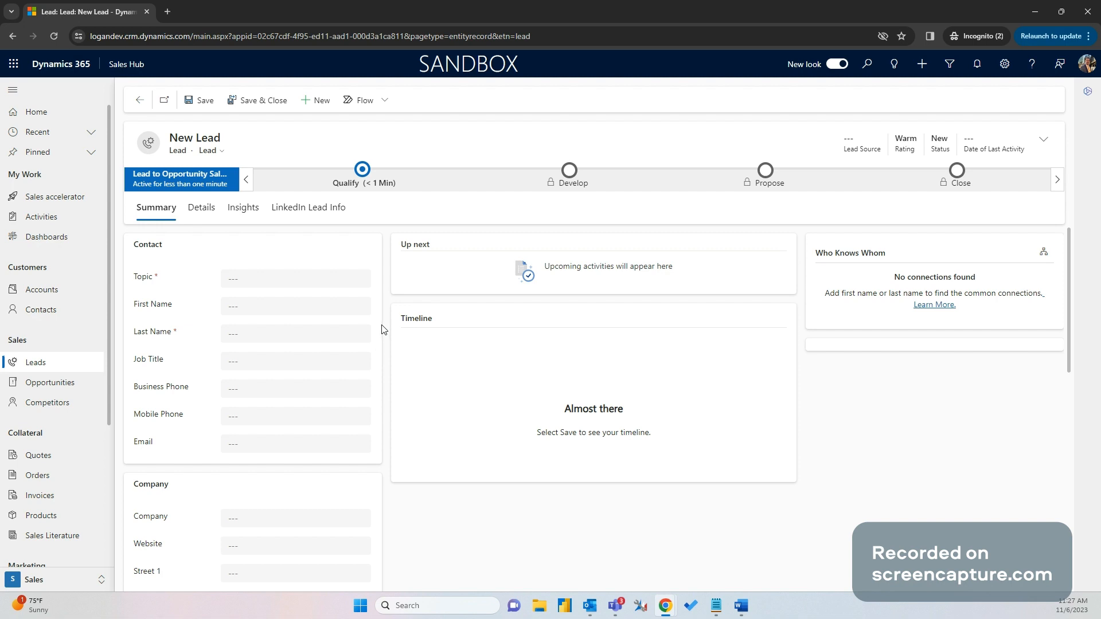
pyautogui.click(259, 275)
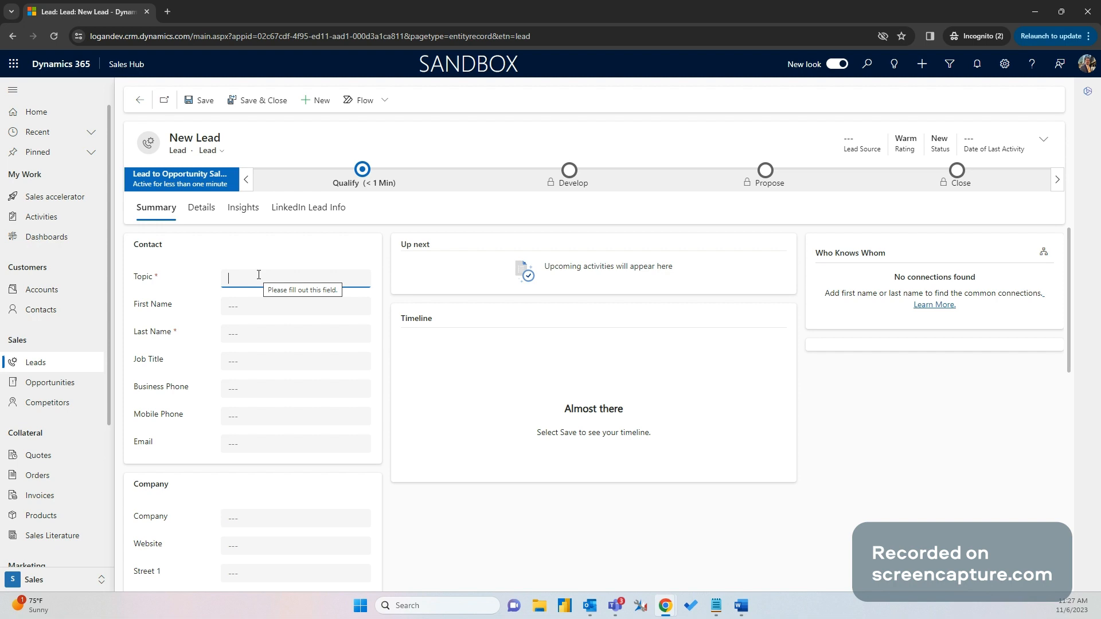
pyautogui.write('Really i')
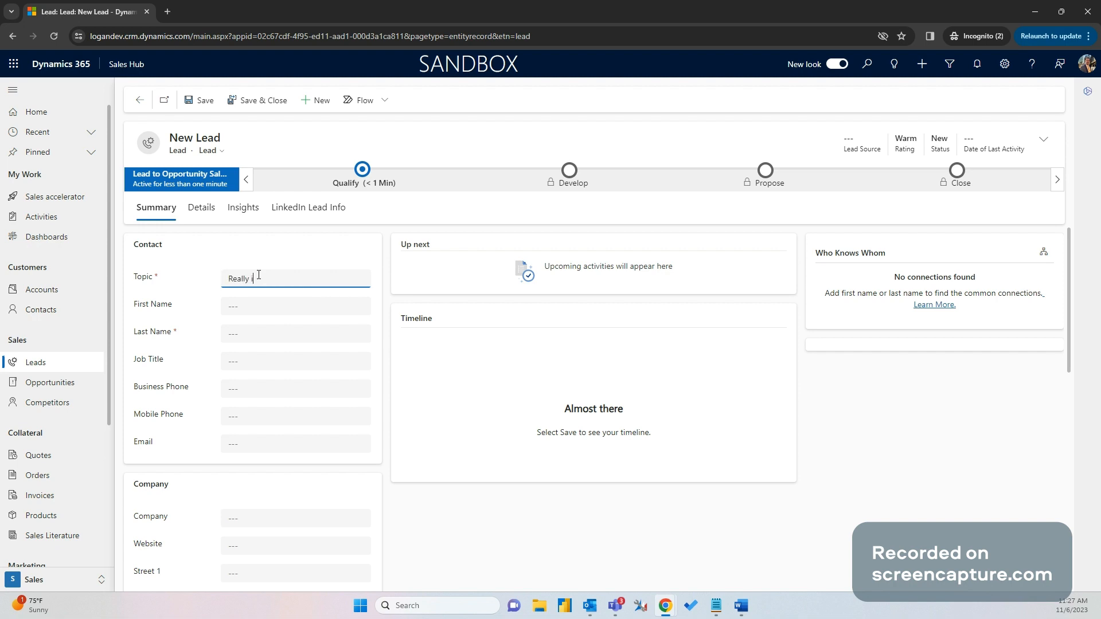
pyautogui.write('nterested in D365 Sales')
pyautogui.click(252, 306)
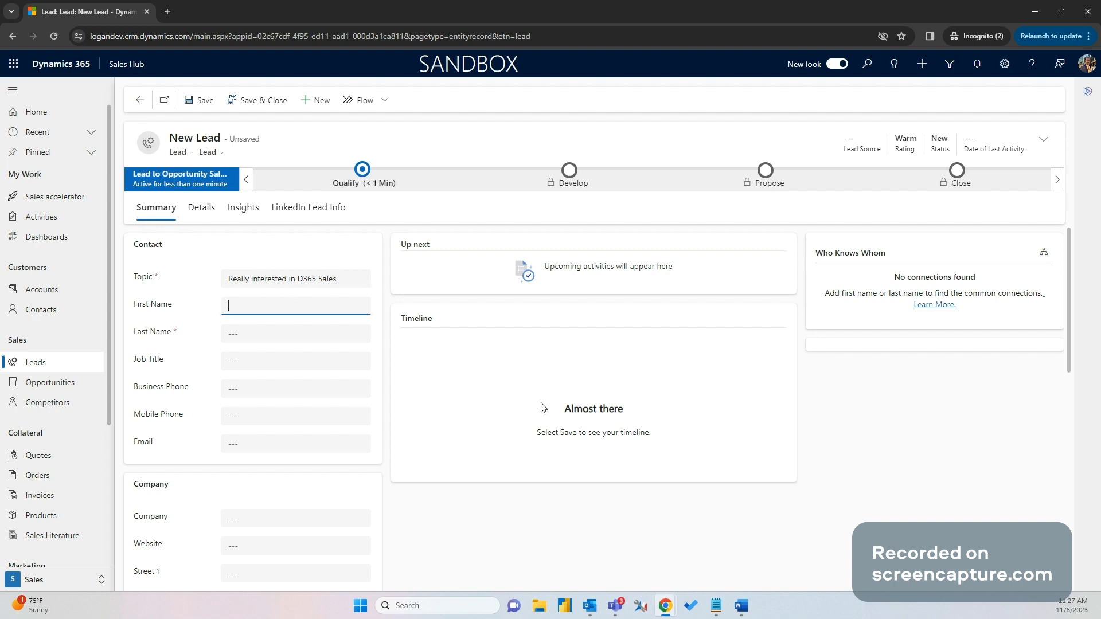
pyautogui.press('Tab')
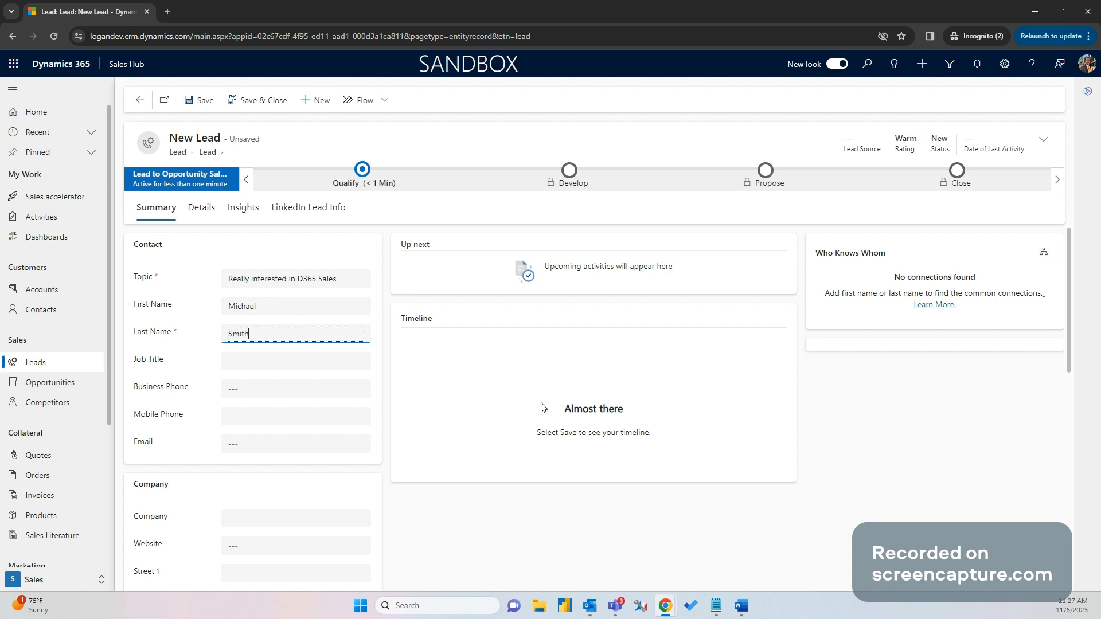
pyautogui.click(239, 524)
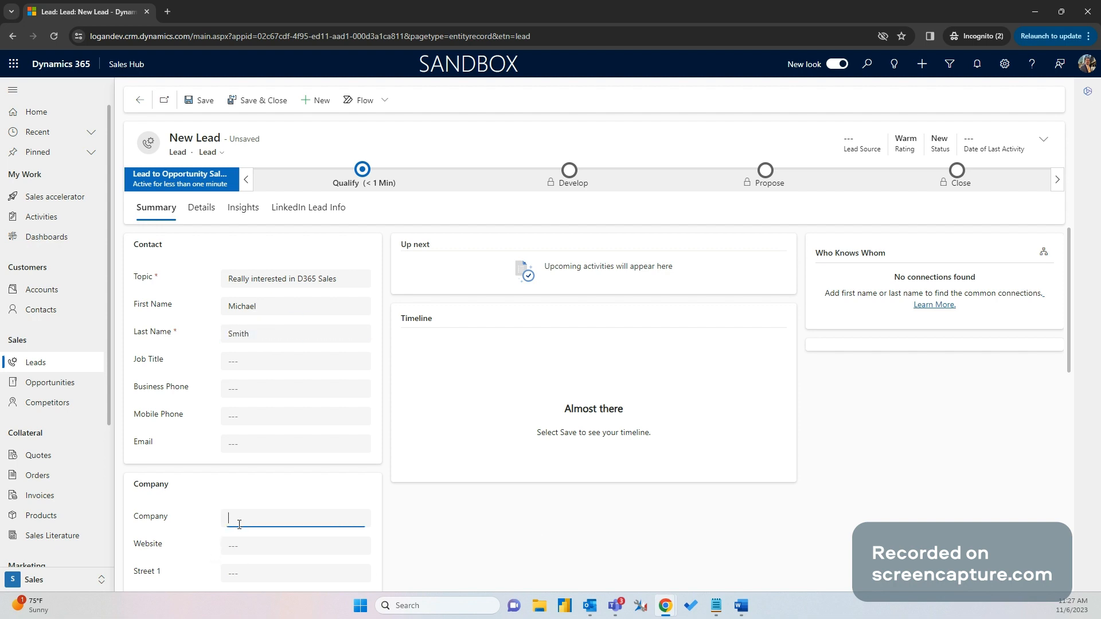
pyautogui.write('Mico')
pyautogui.press('BackSpace')
pyautogui.write('rosoft')
pyautogui.click(194, 103)
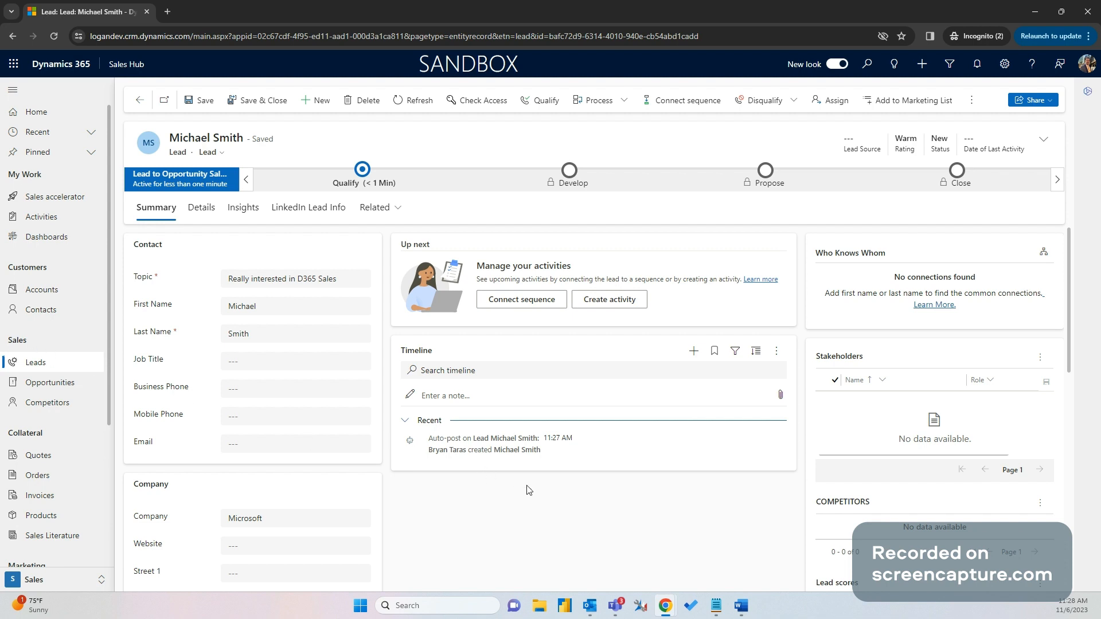
# Add a Phone Call activity from the lead's Timeline
pyautogui.scroll(-1, 528, 473)
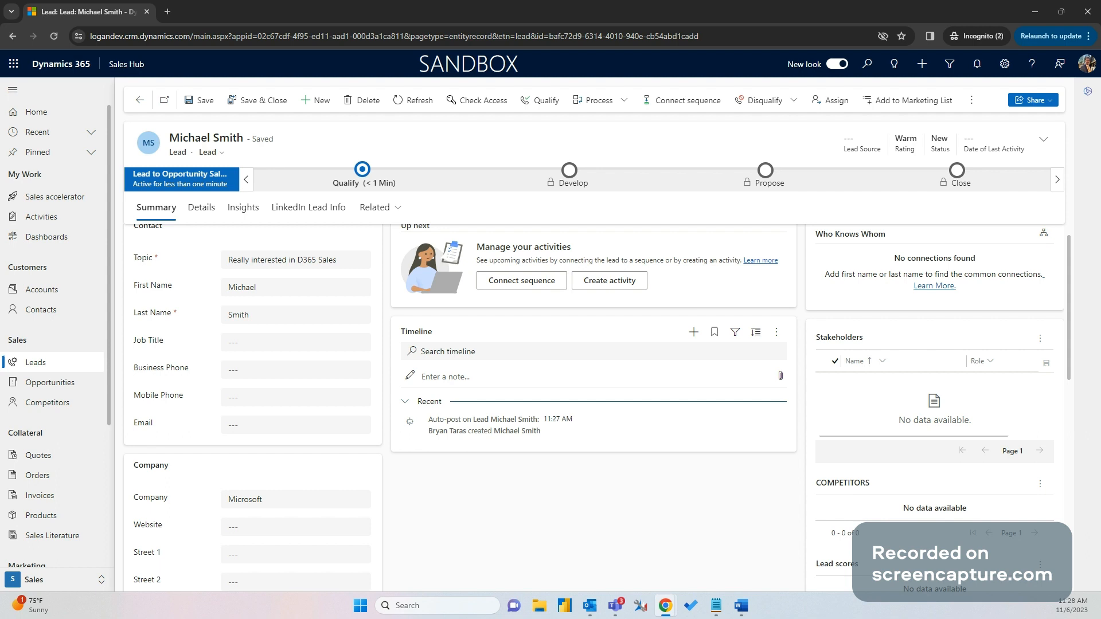
pyautogui.click(693, 333)
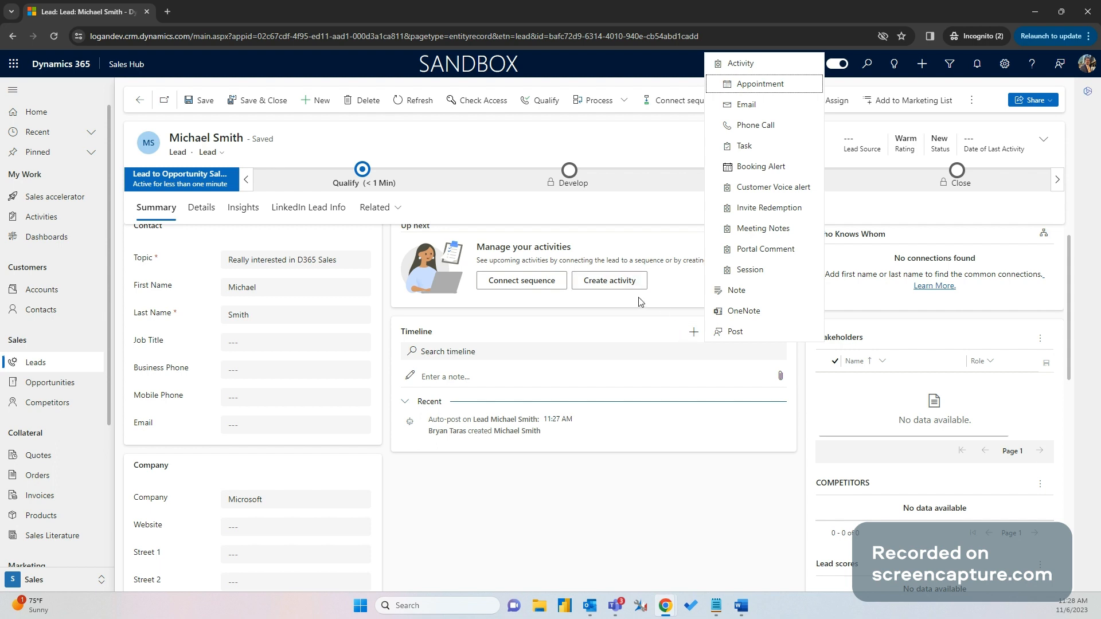
pyautogui.click(780, 128)
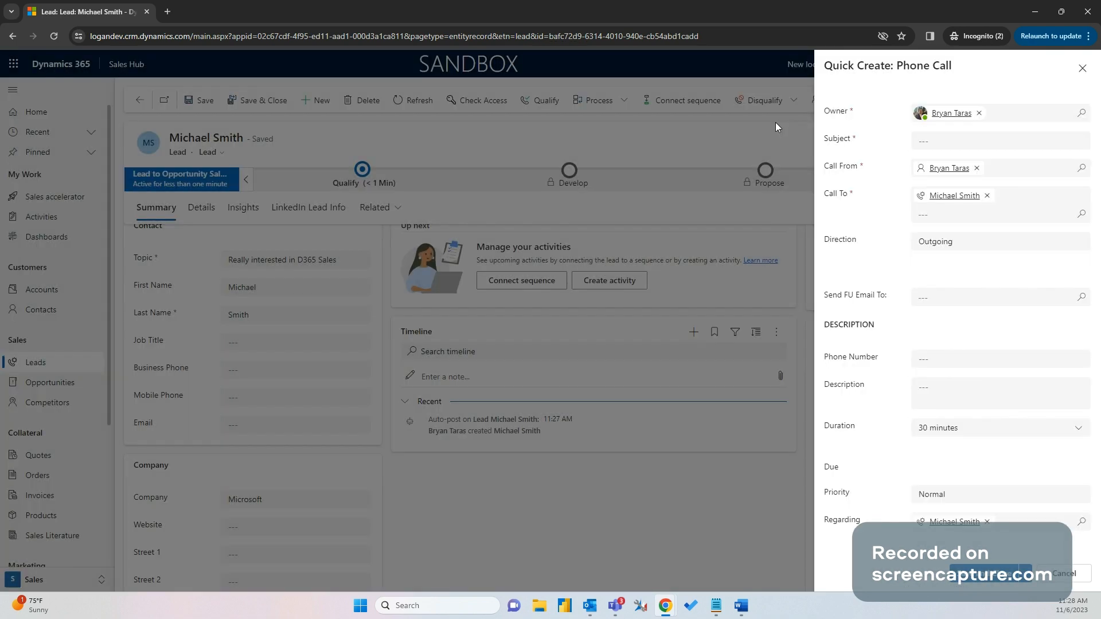
# Log the call about D365 Sales with description 'Was really interested in the product', due 11/6/2023, and save
pyautogui.click(941, 141)
pyautogui.write('Spoke with ')
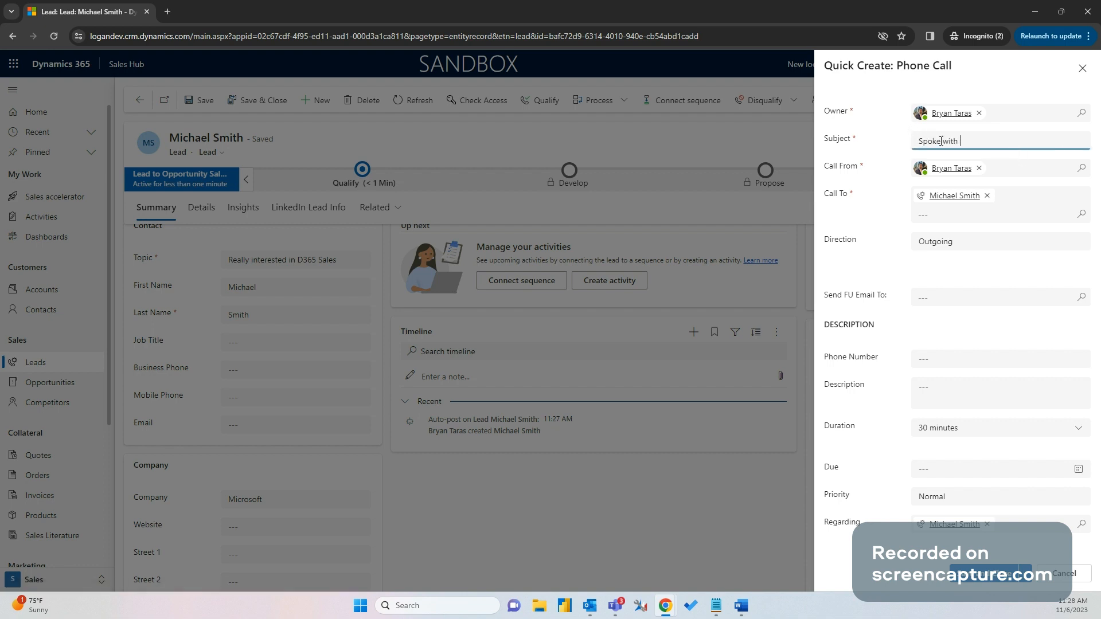
pyautogui.write('Michael about D365 Sales')
pyautogui.click(940, 394)
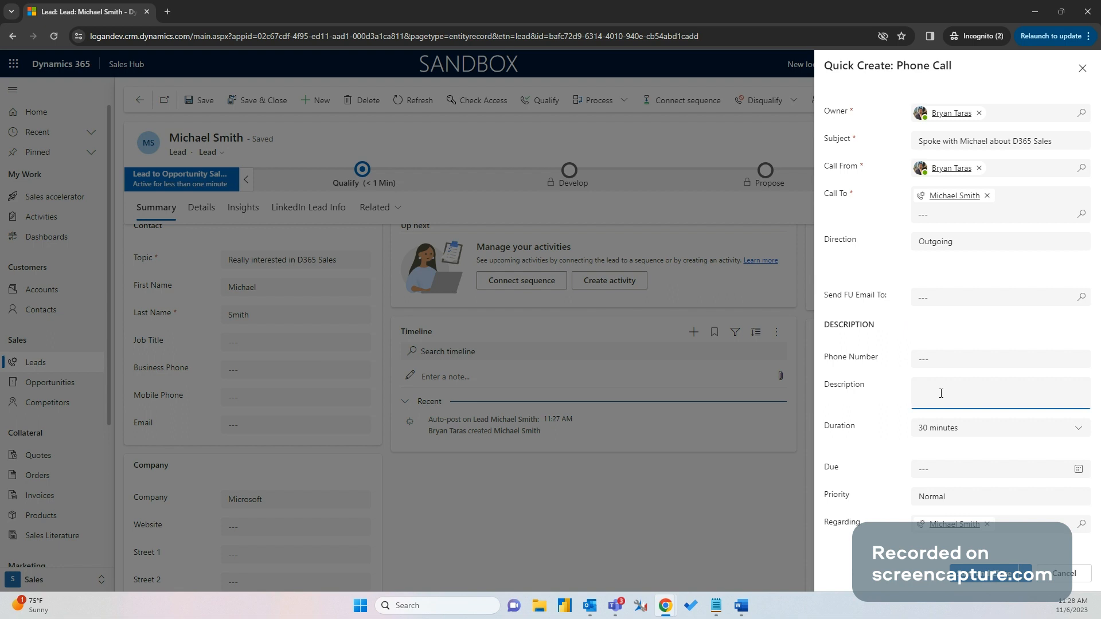
pyautogui.write('Was really interested in the product')
pyautogui.click(1079, 469)
pyautogui.click(942, 398)
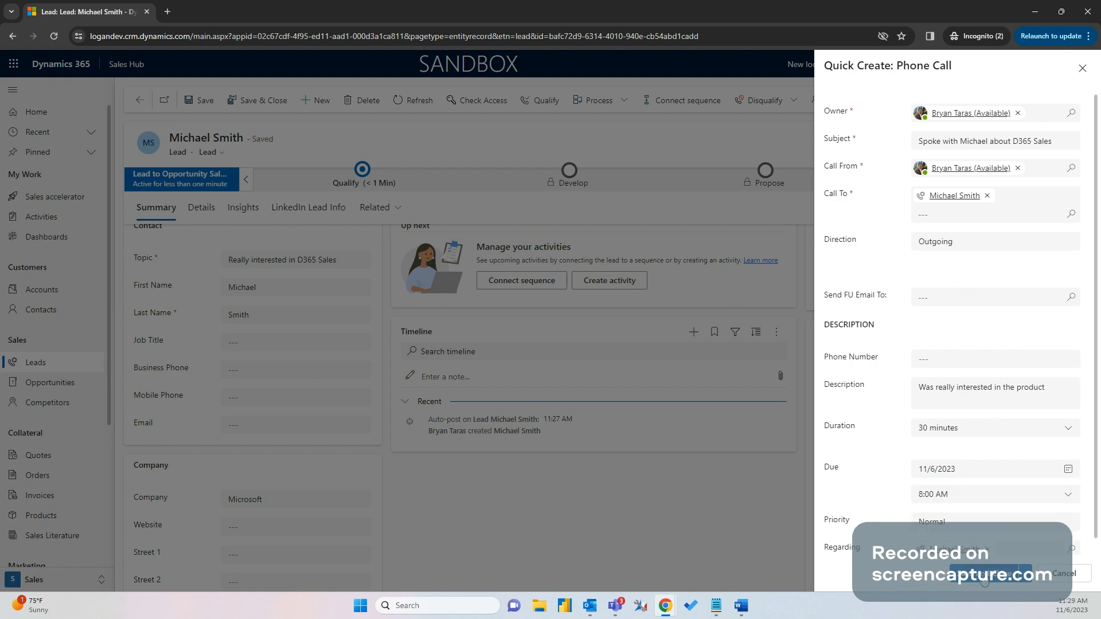
pyautogui.click(984, 579)
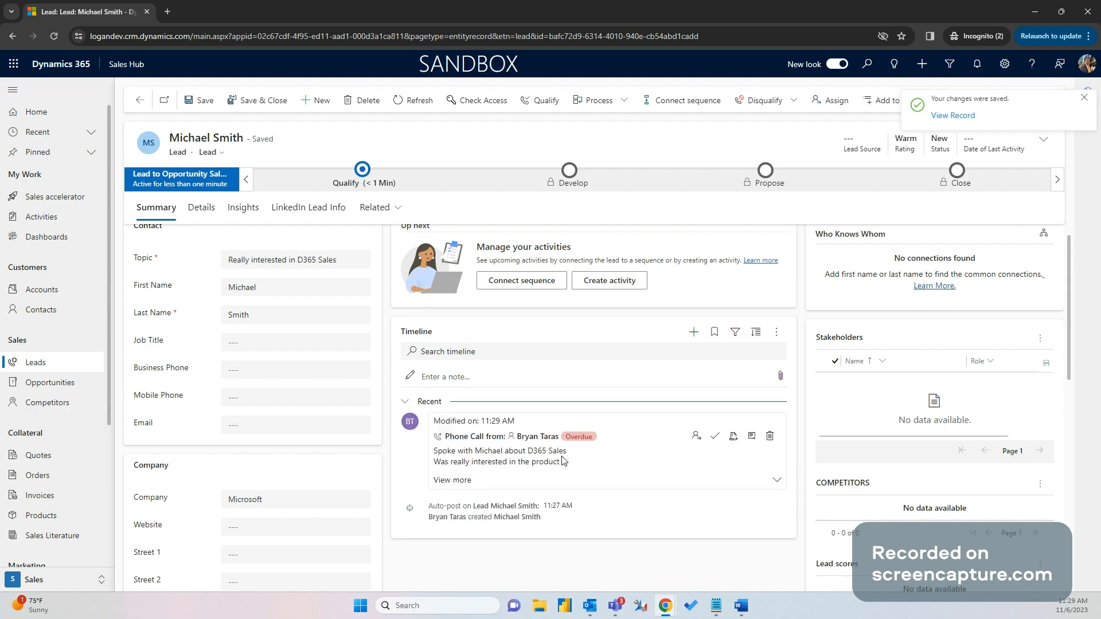
# Close the phone call as completed from its timeline entry
pyautogui.click(716, 437)
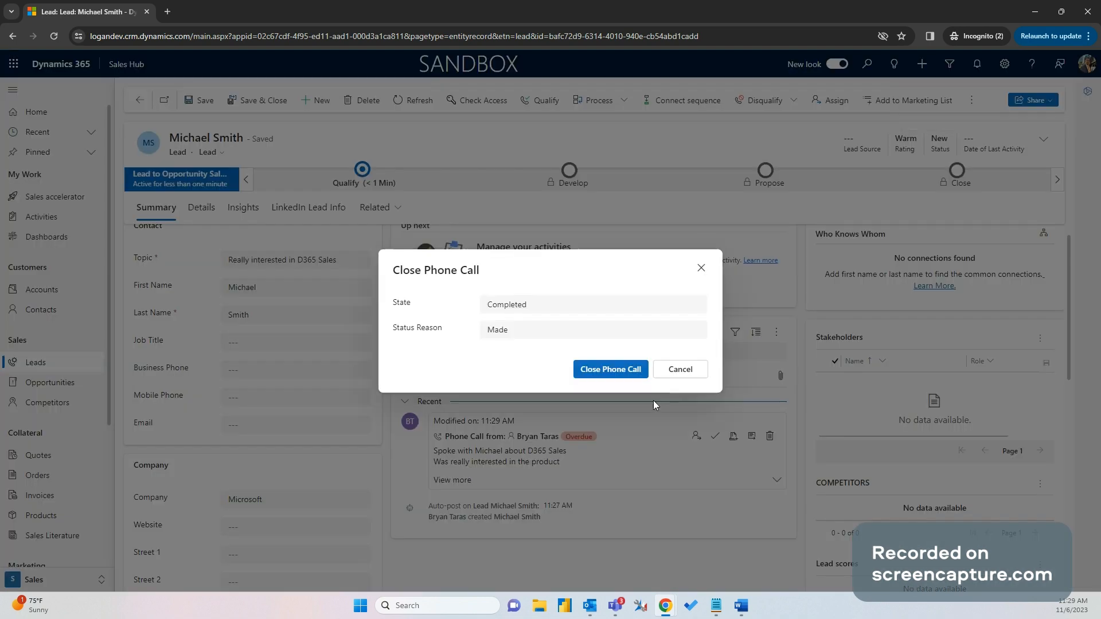
pyautogui.click(630, 372)
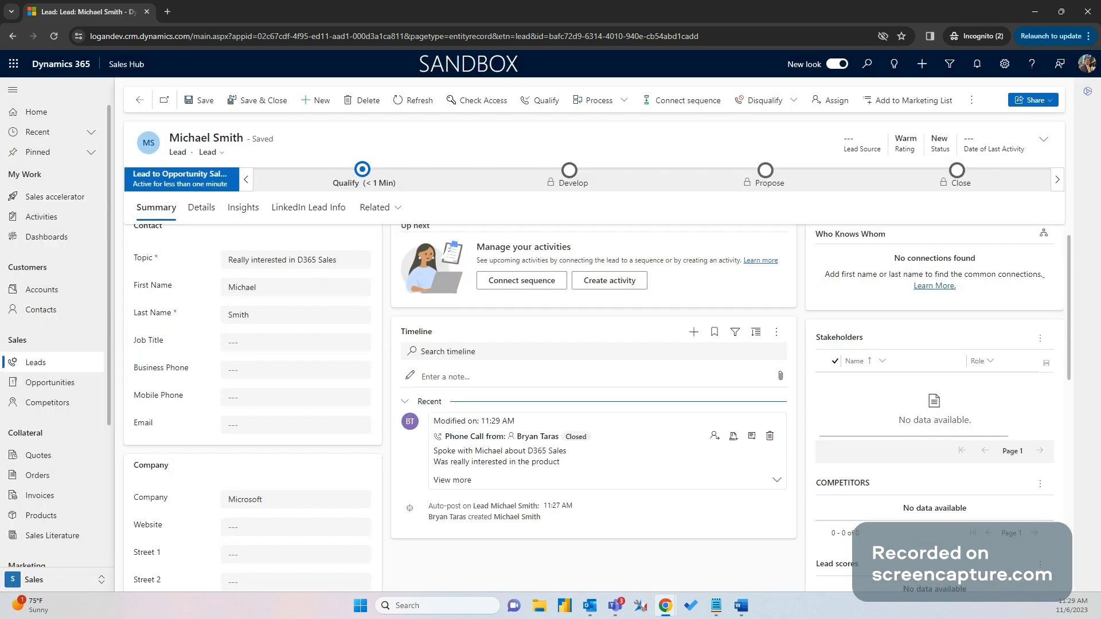
pyautogui.scroll(-2, 350, 459)
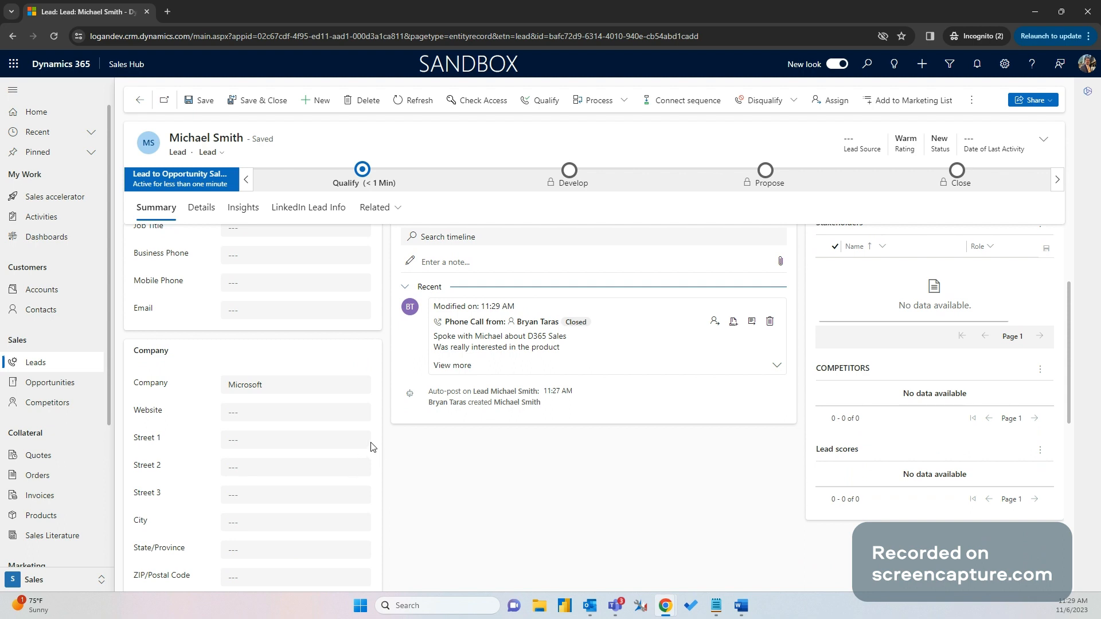
pyautogui.scroll(1, 419, 427)
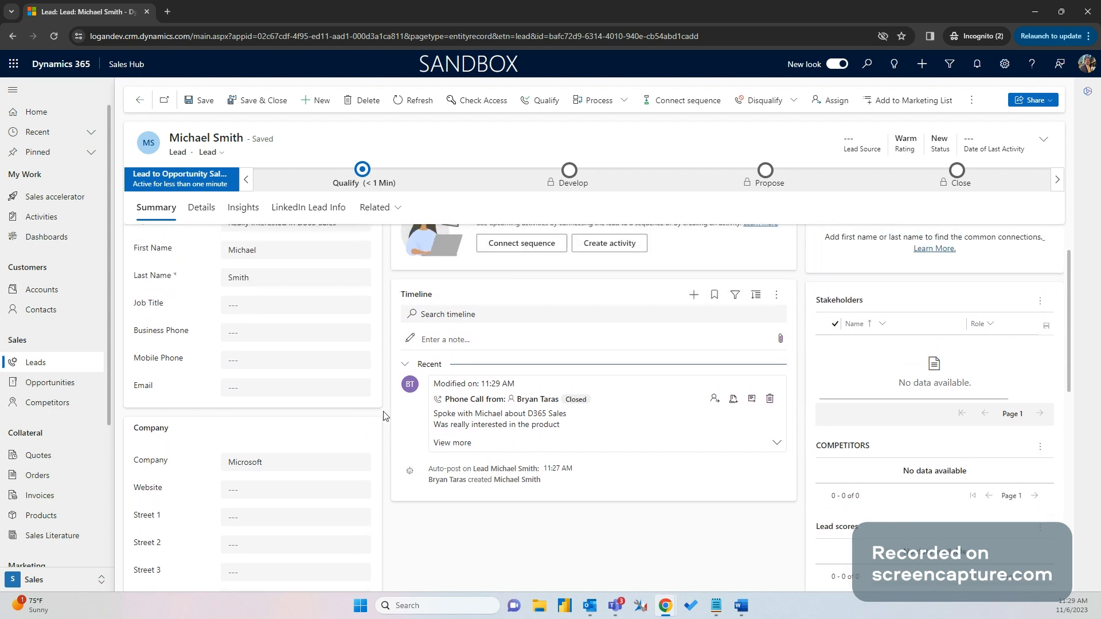
pyautogui.scroll(1, 384, 417)
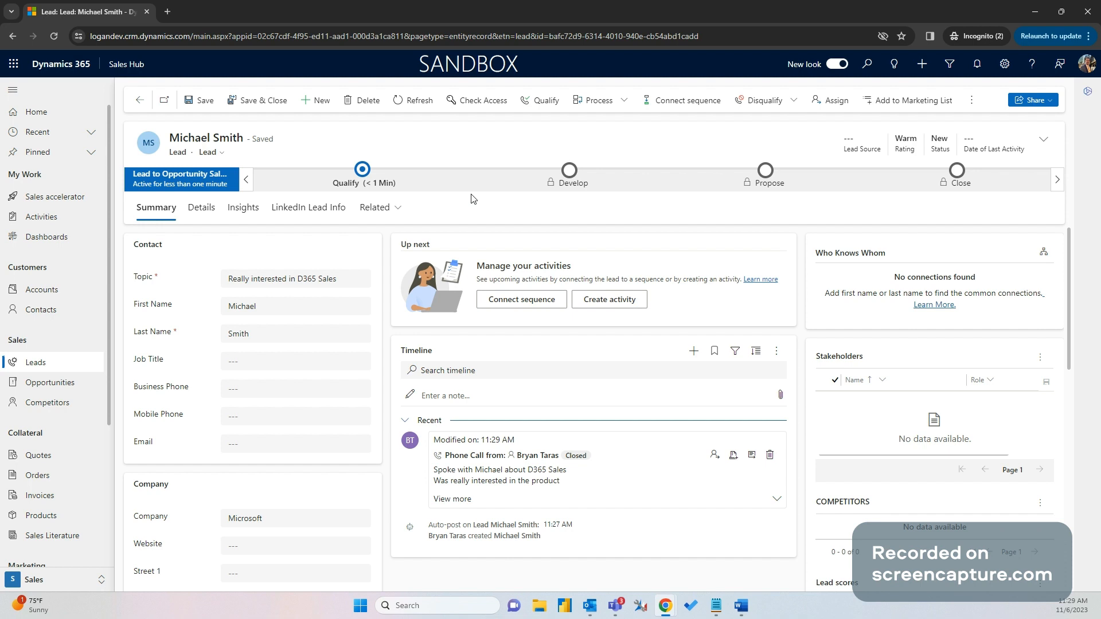
pyautogui.click(369, 180)
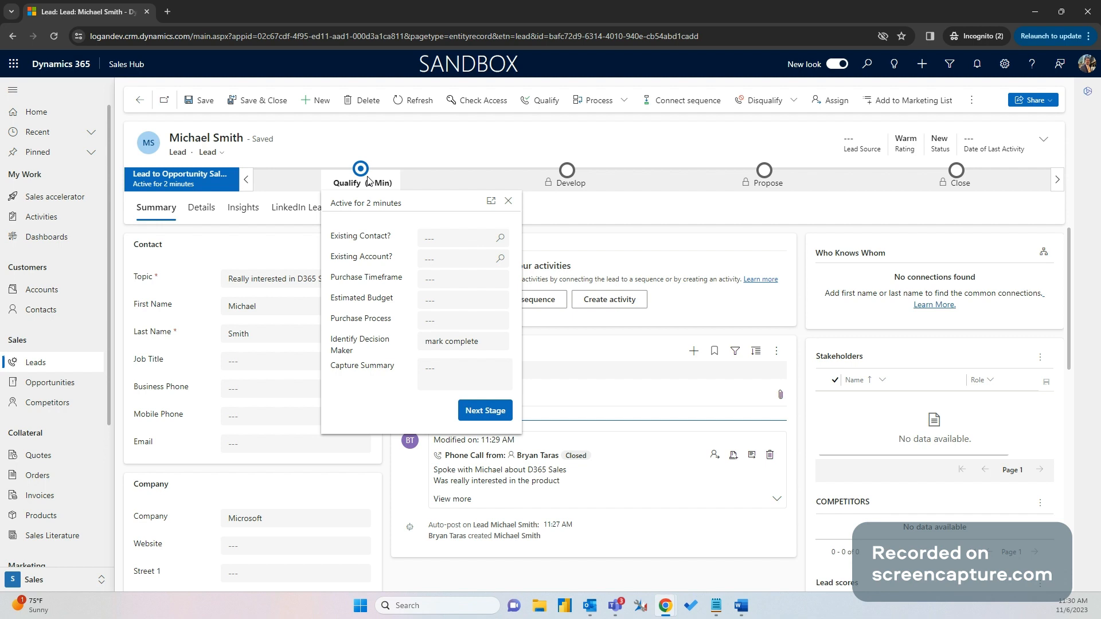
pyautogui.click(548, 230)
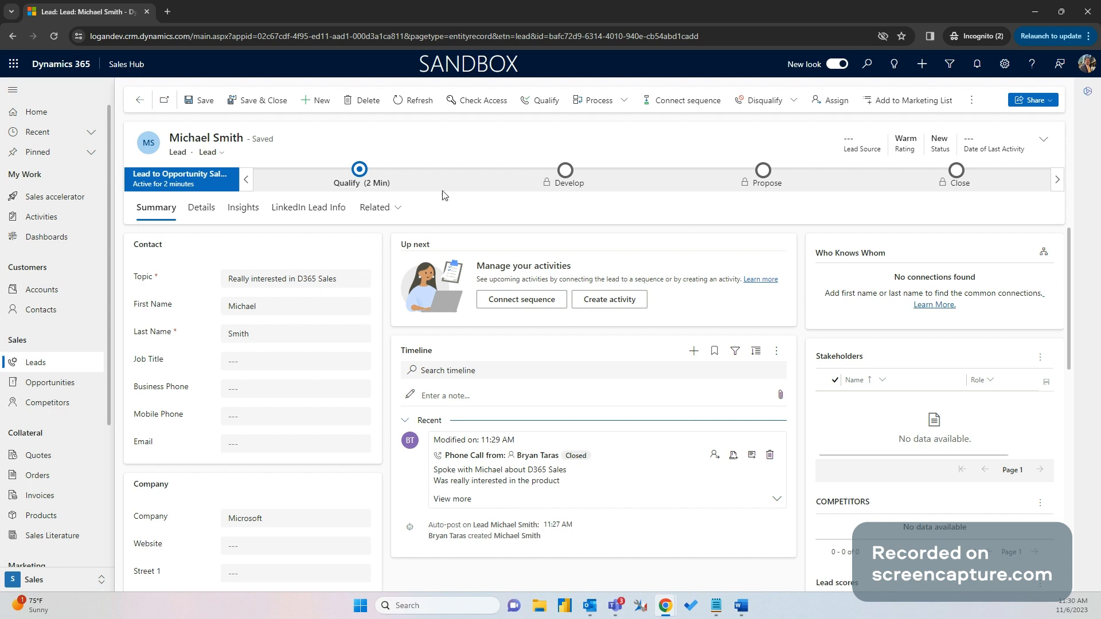
# Qualify the lead, matching it to the existing Microsoft account
pyautogui.click(540, 103)
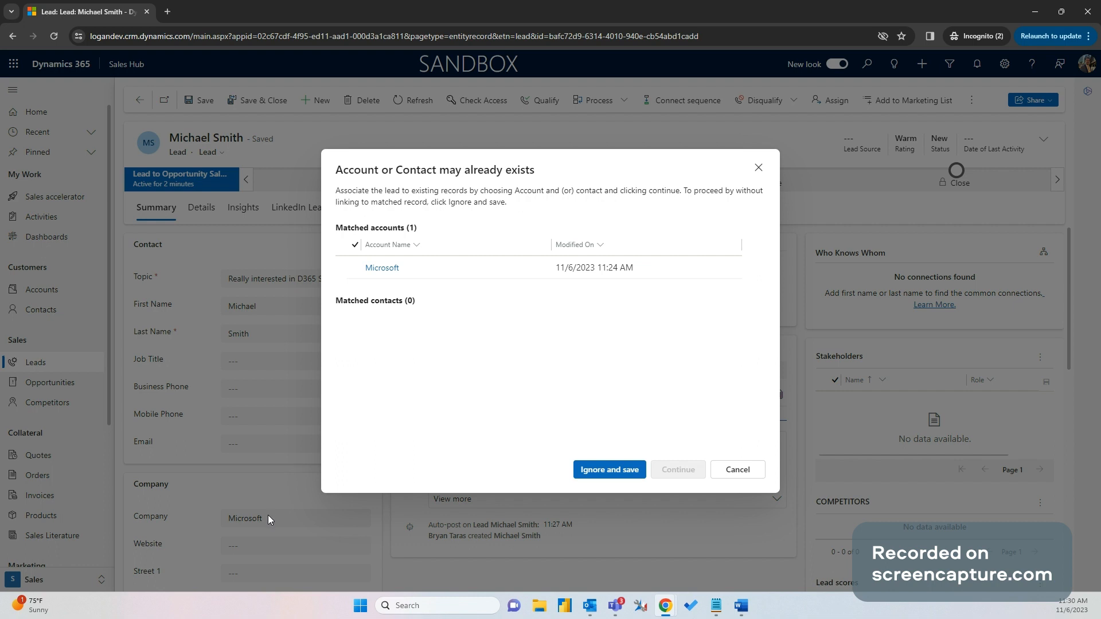
pyautogui.click(358, 267)
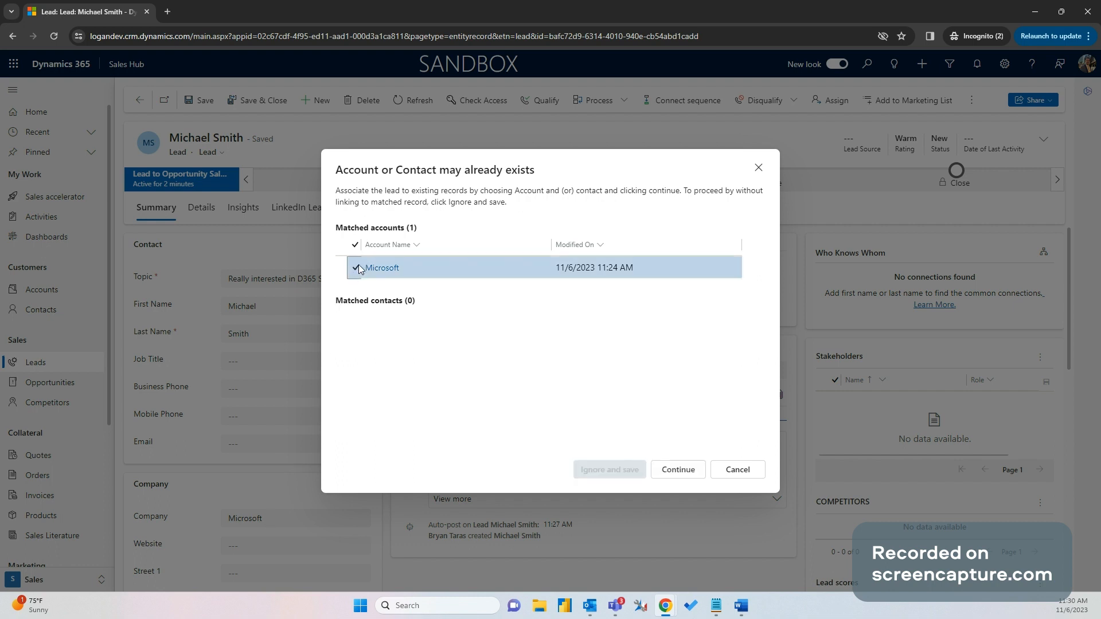
pyautogui.click(666, 472)
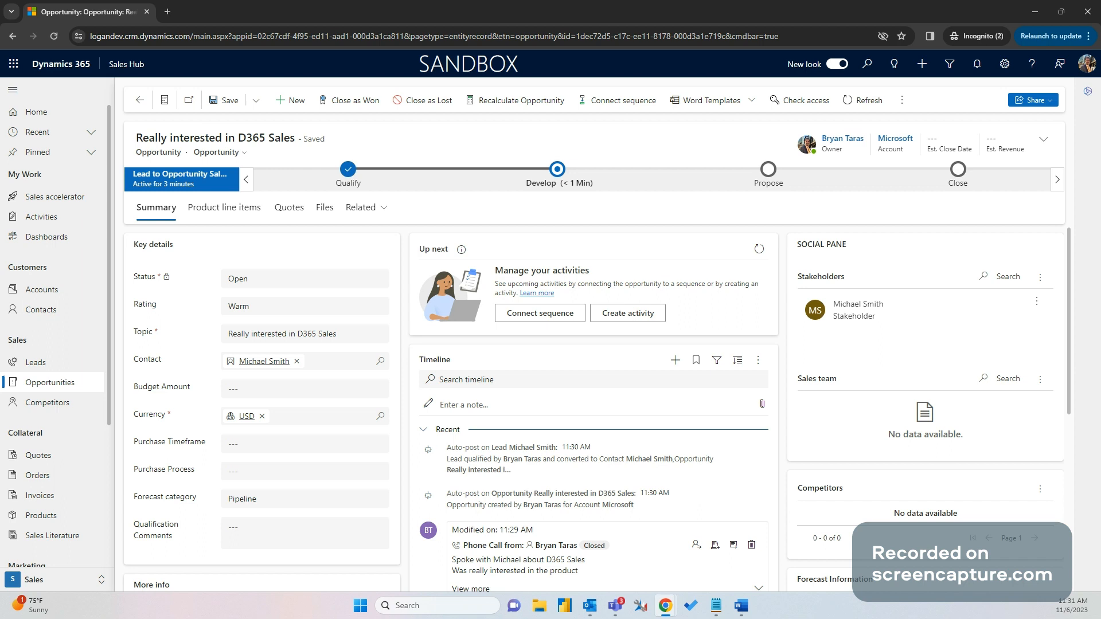
# Set the opportunity's estimated close date to 11/30/2023 and estimated revenue to 50000
pyautogui.click(1043, 144)
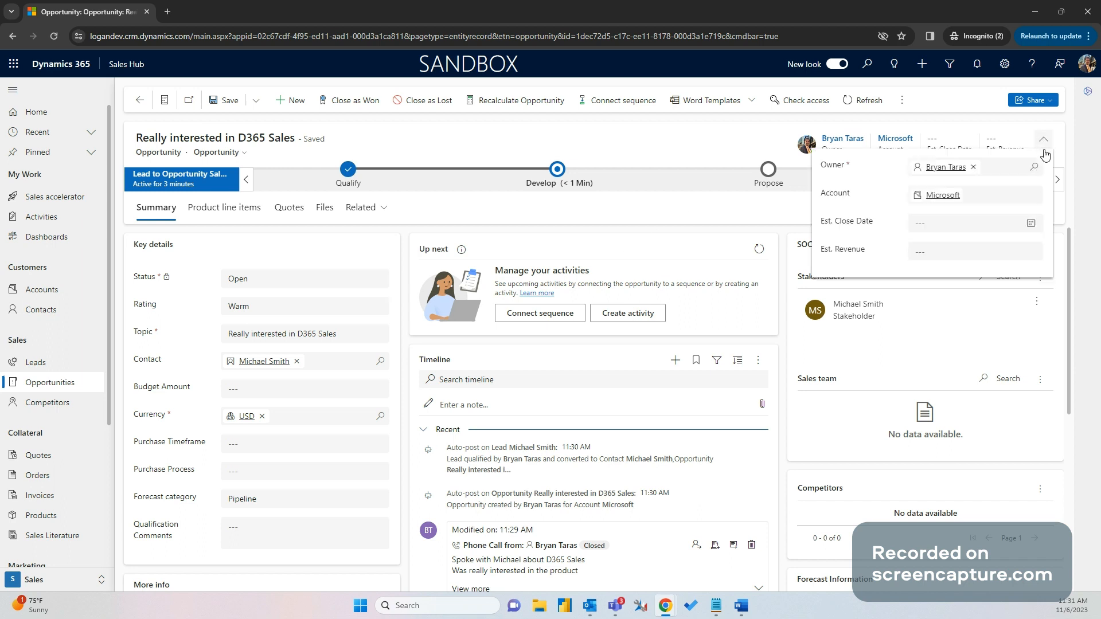
pyautogui.click(957, 223)
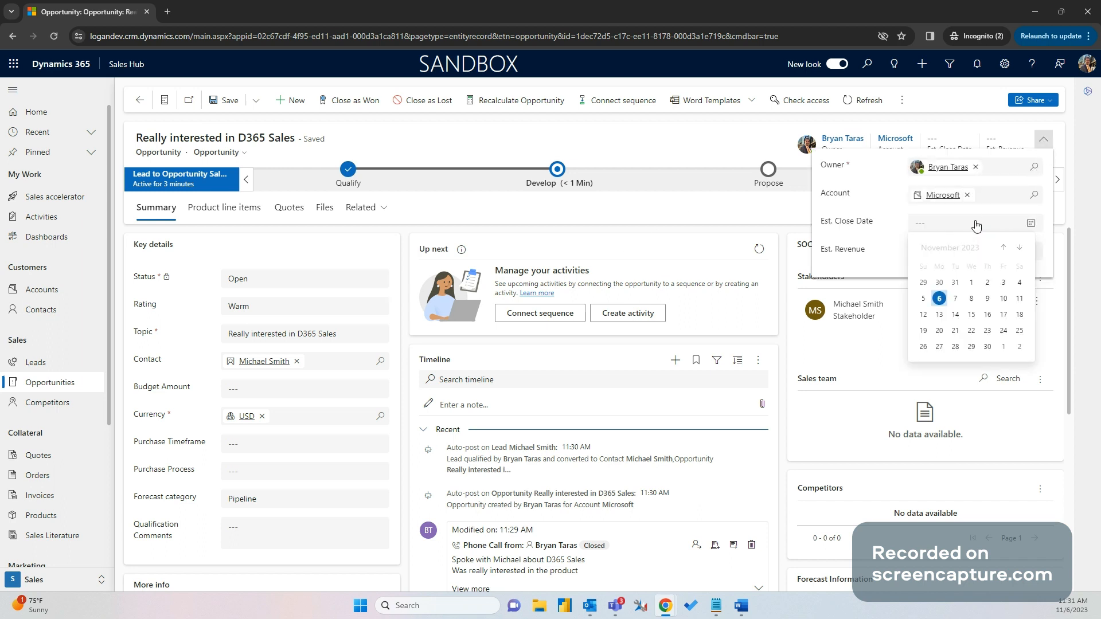
pyautogui.click(987, 347)
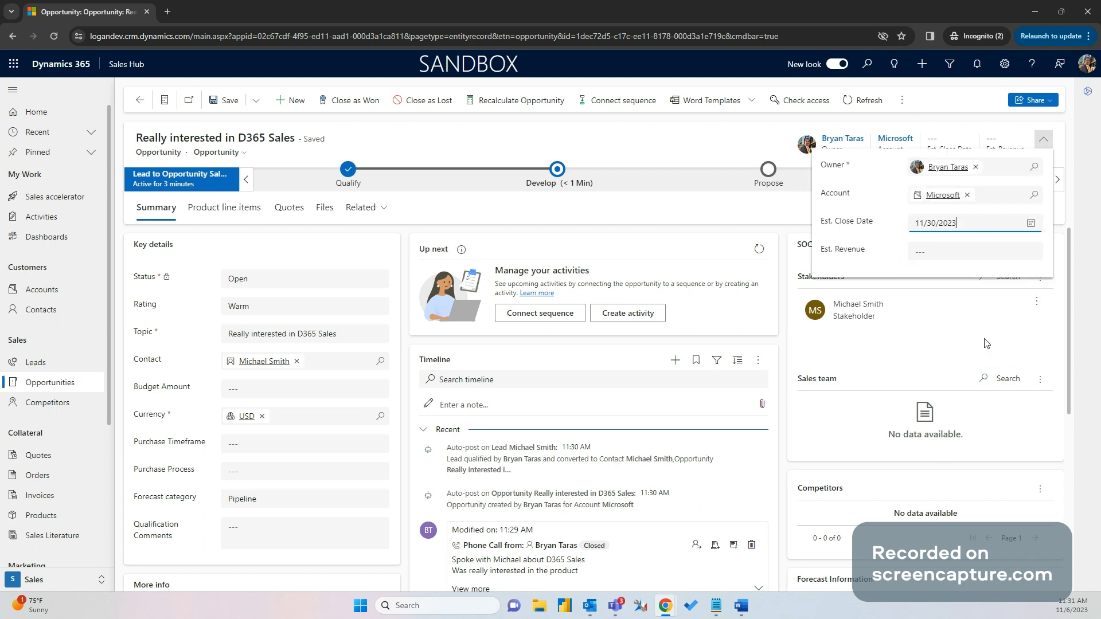
pyautogui.click(972, 251)
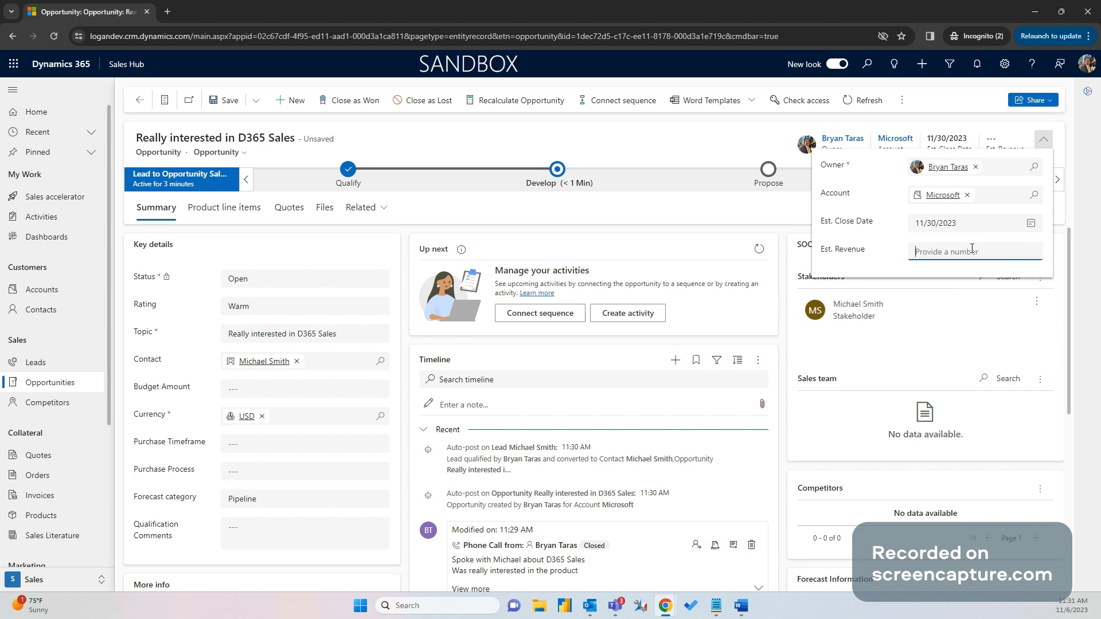
pyautogui.write('50000')
# Set Purchase Timeframe to This Quarter and Purchase Process to Individual, then save the opportunity
pyautogui.click(342, 443)
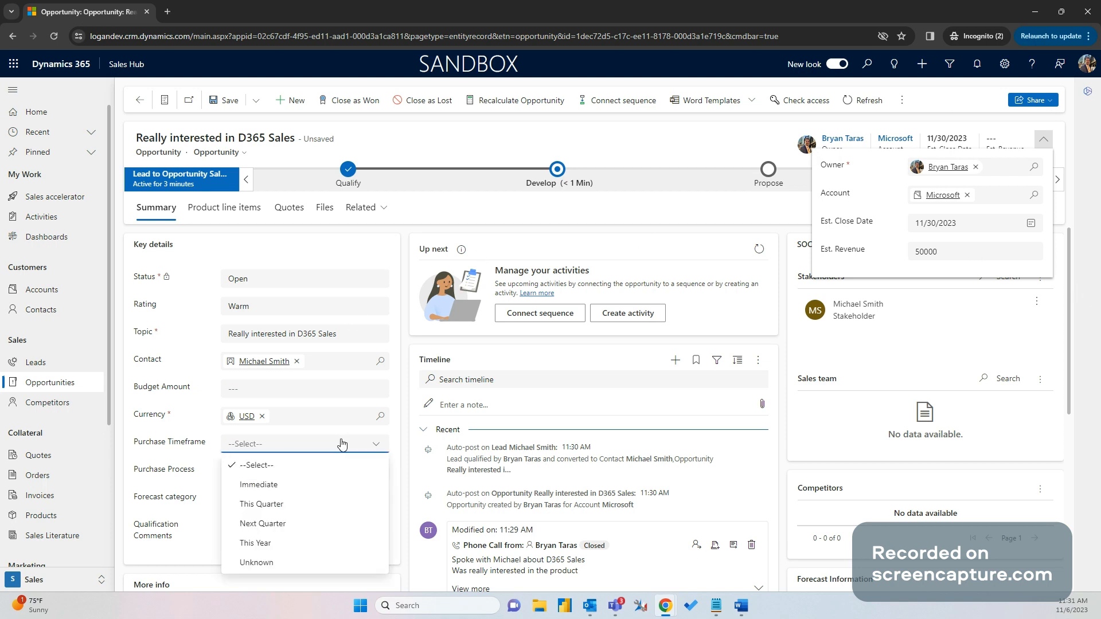
pyautogui.click(324, 504)
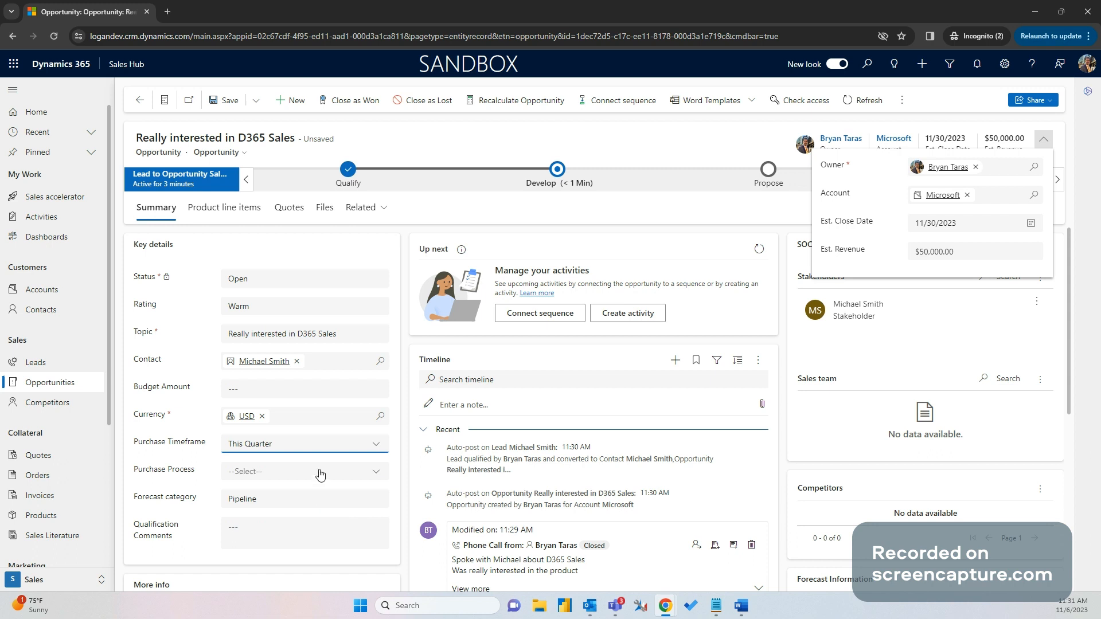
pyautogui.click(320, 472)
pyautogui.click(300, 513)
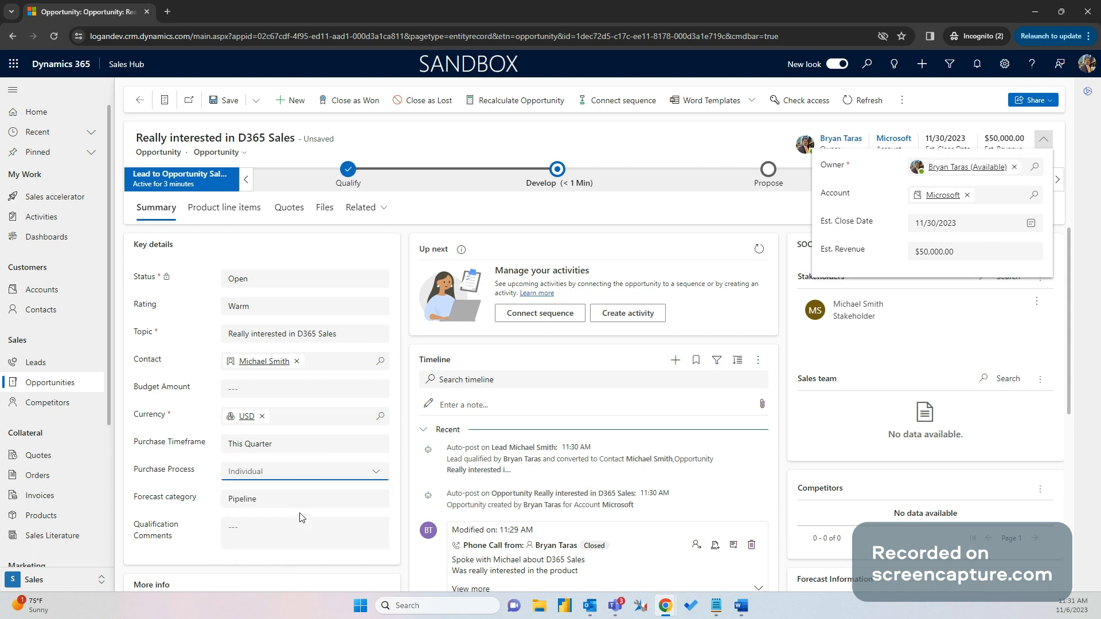
pyautogui.click(404, 432)
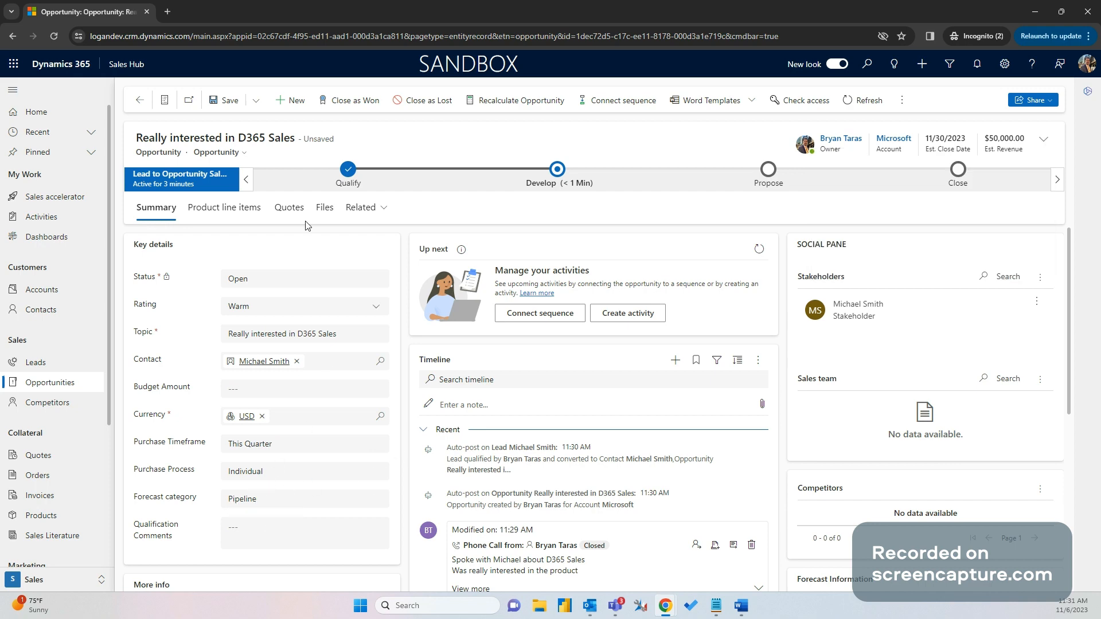
pyautogui.click(229, 103)
pyautogui.scroll(-3, 304, 437)
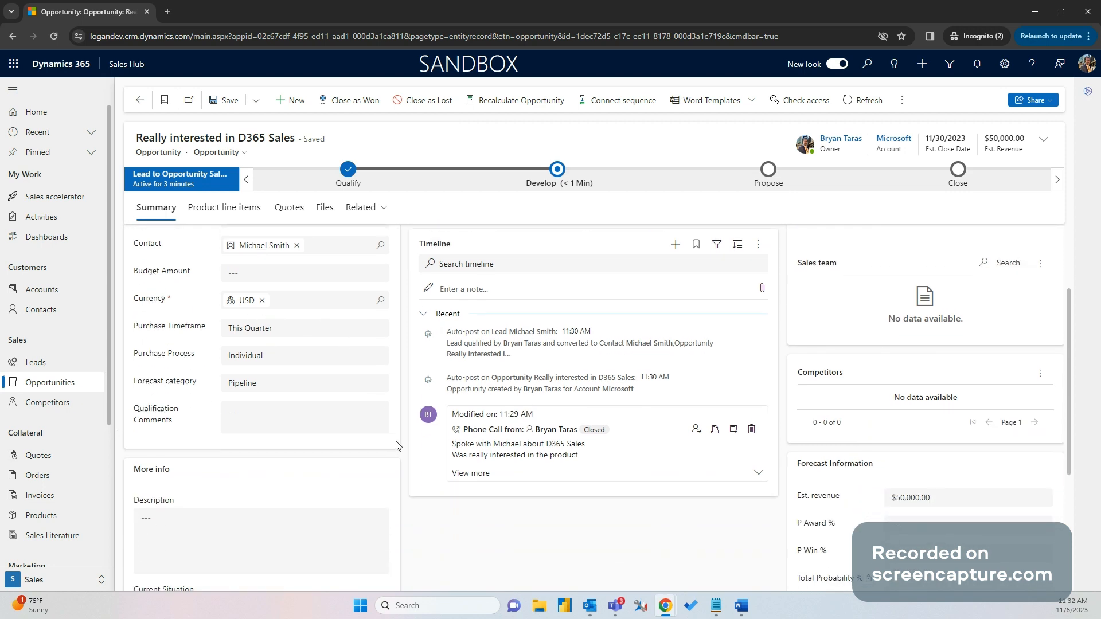
pyautogui.scroll(1, 395, 443)
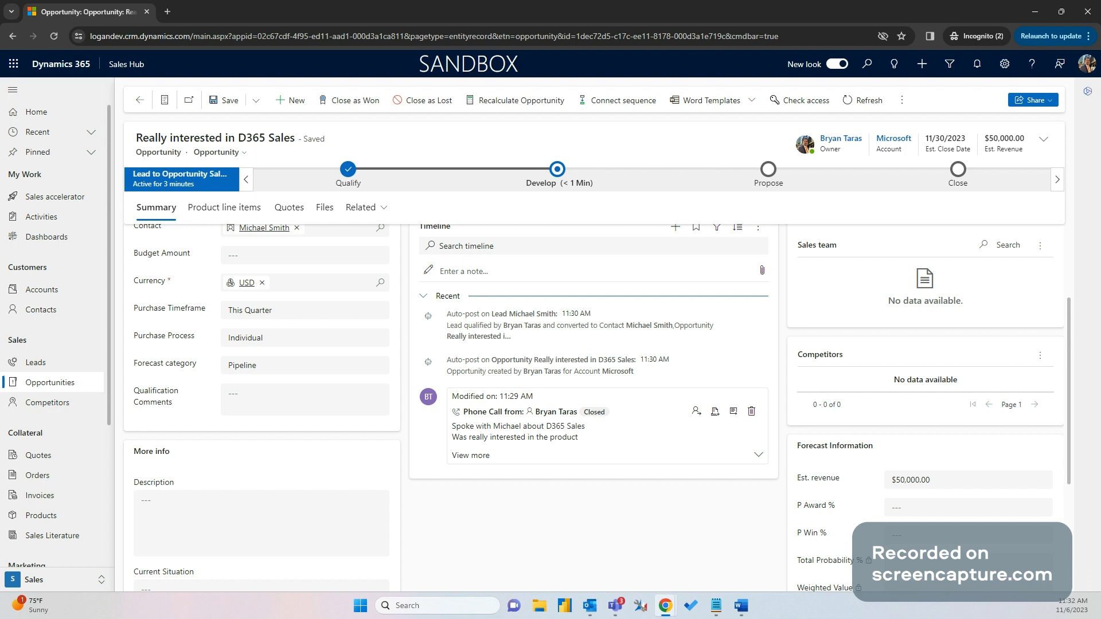
pyautogui.moveTo(611, 618); pyautogui.dragTo(594, 160)
# Set the Hey there email regarding the 'Really interested in D365 Sales' opportunity, found under All records filtered to Opportunities
pyautogui.click(818, 144)
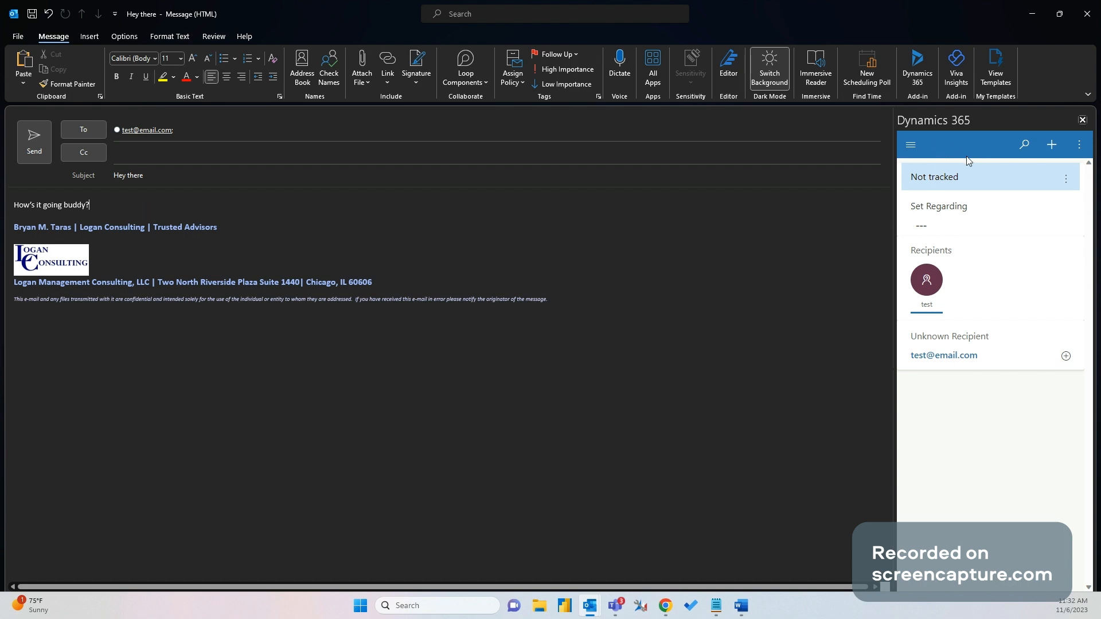
pyautogui.click(975, 225)
pyautogui.moveTo(964, 225)
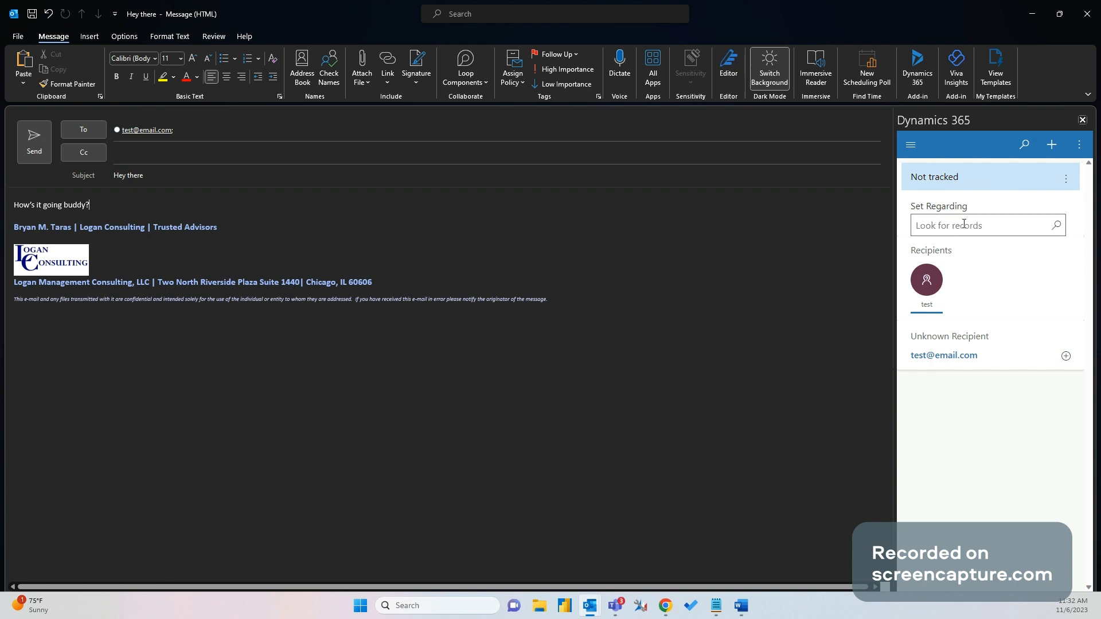
pyautogui.click(964, 225)
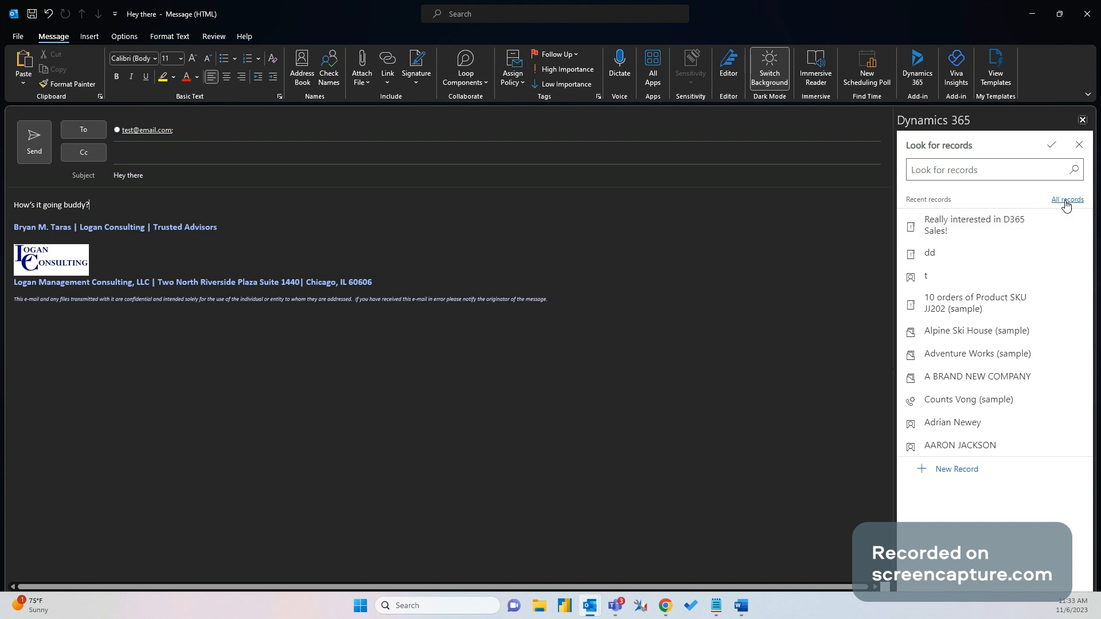
pyautogui.click(948, 171)
pyautogui.click(1064, 200)
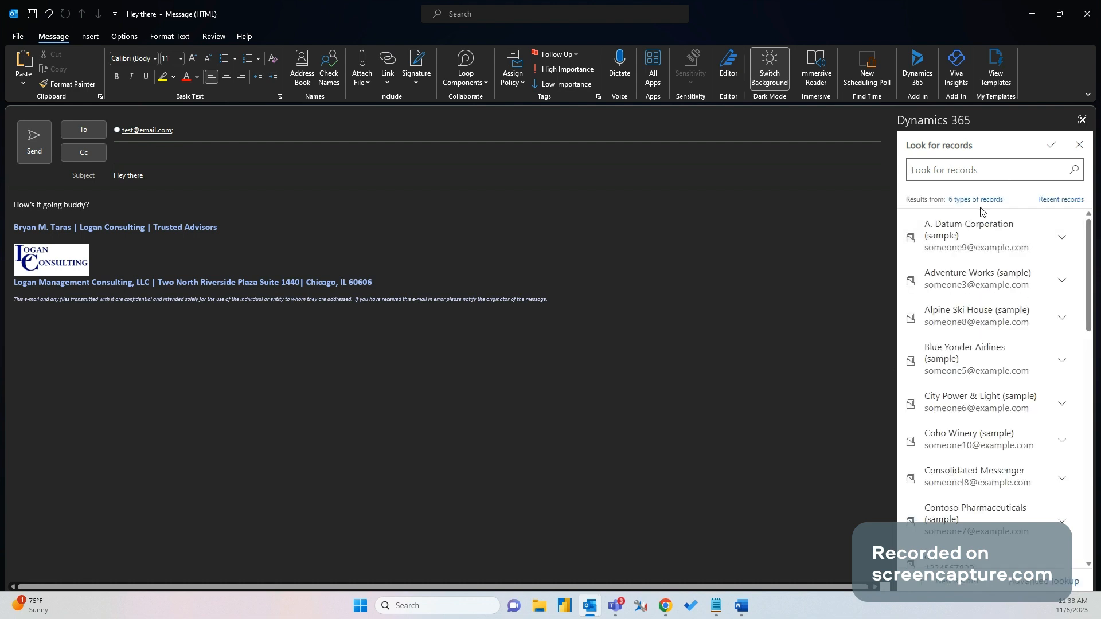
pyautogui.click(982, 202)
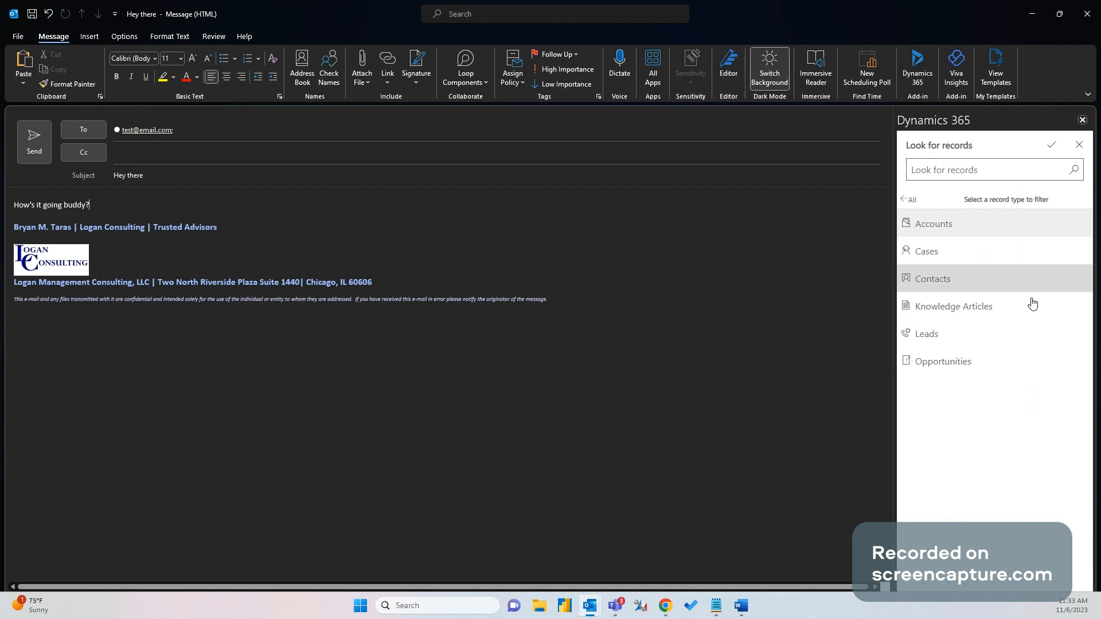
pyautogui.click(966, 370)
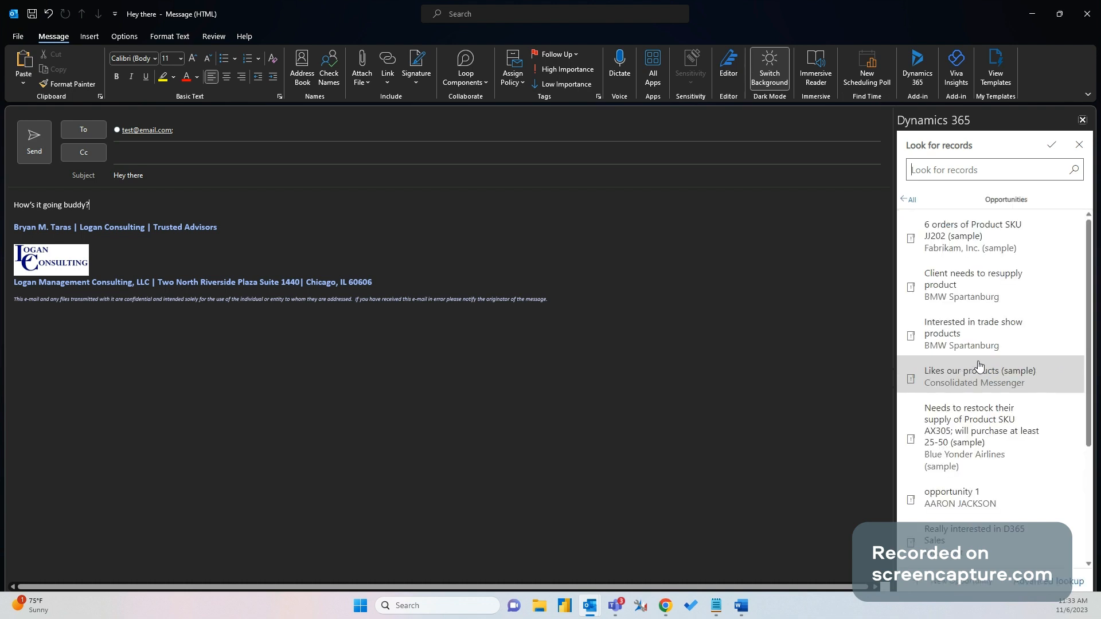
pyautogui.scroll(-2, 1028, 385)
pyautogui.scroll(-3, 1027, 390)
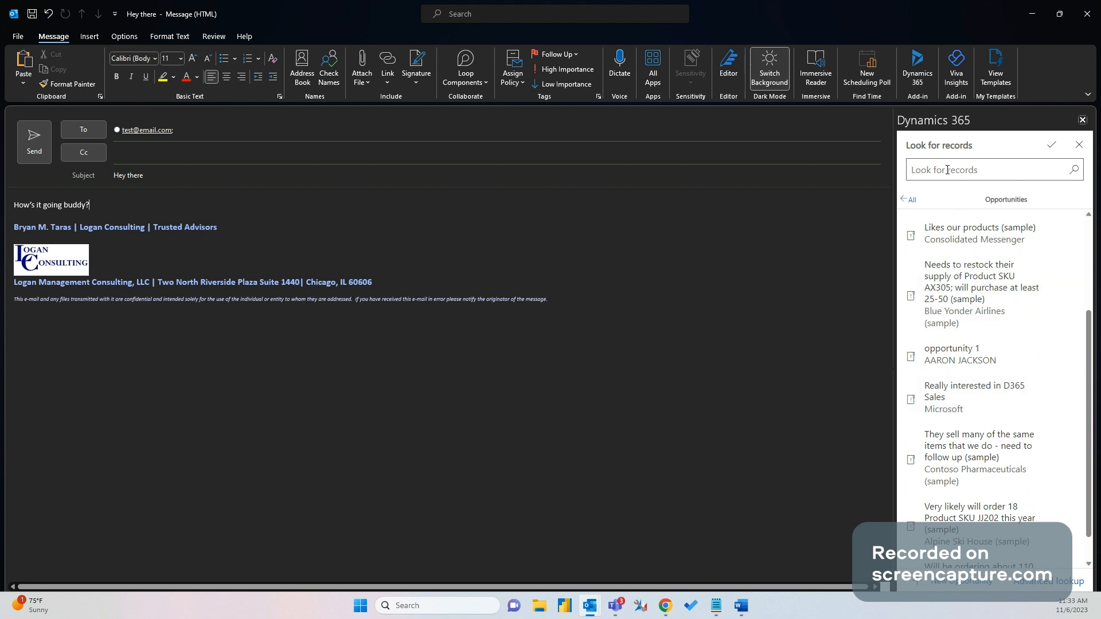
pyautogui.click(970, 397)
pyautogui.rightClick(953, 384)
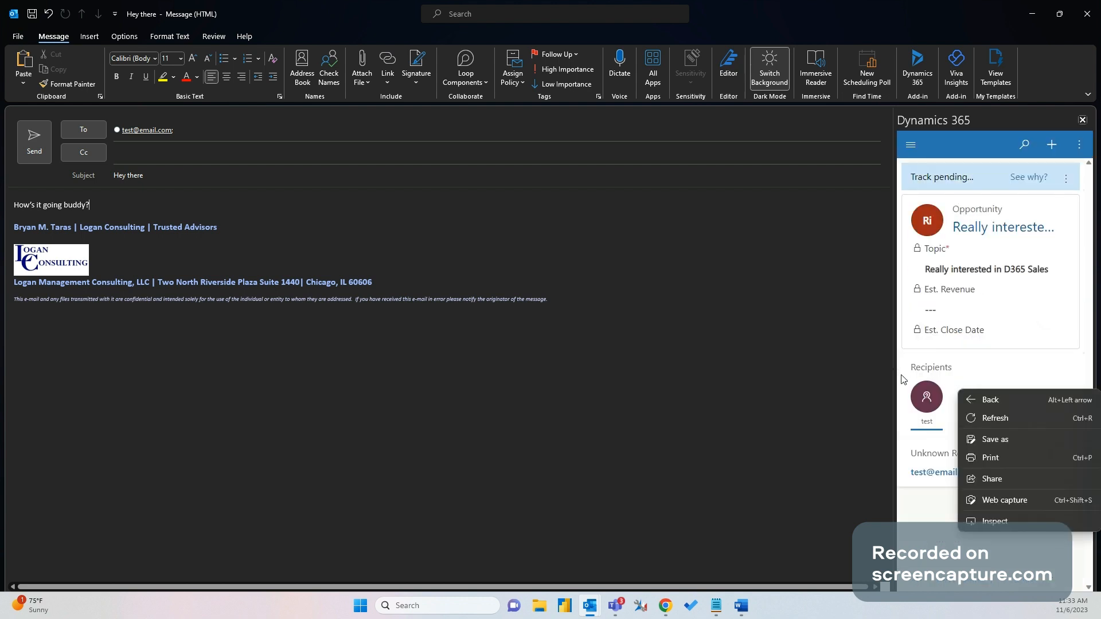
# Dismiss the stray context menu and send the Hey there email
pyautogui.press('Escape')
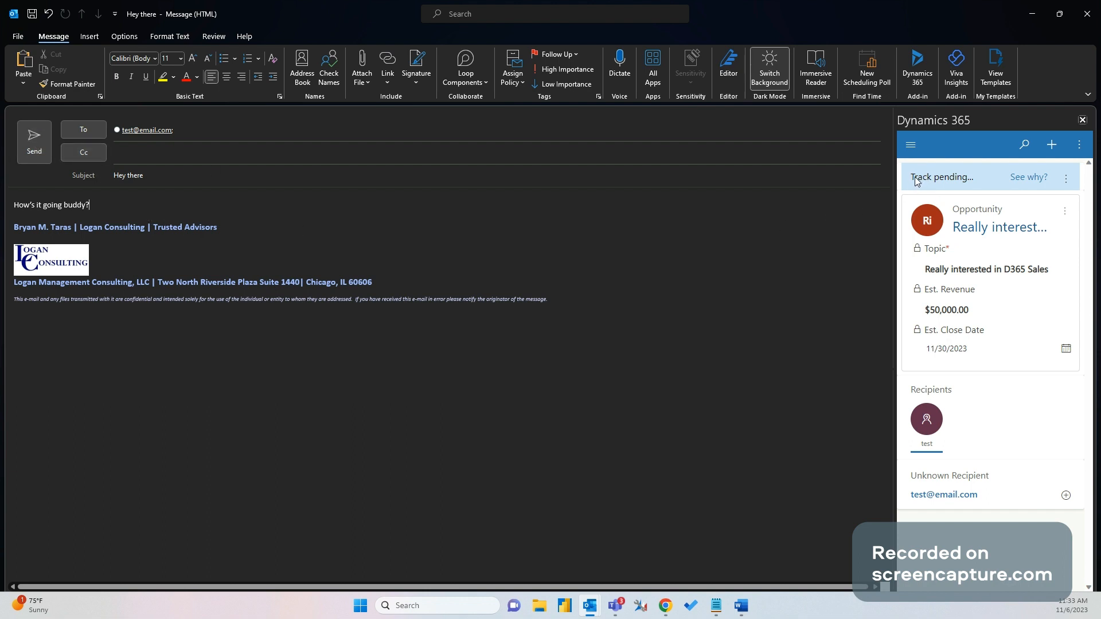
pyautogui.click(32, 154)
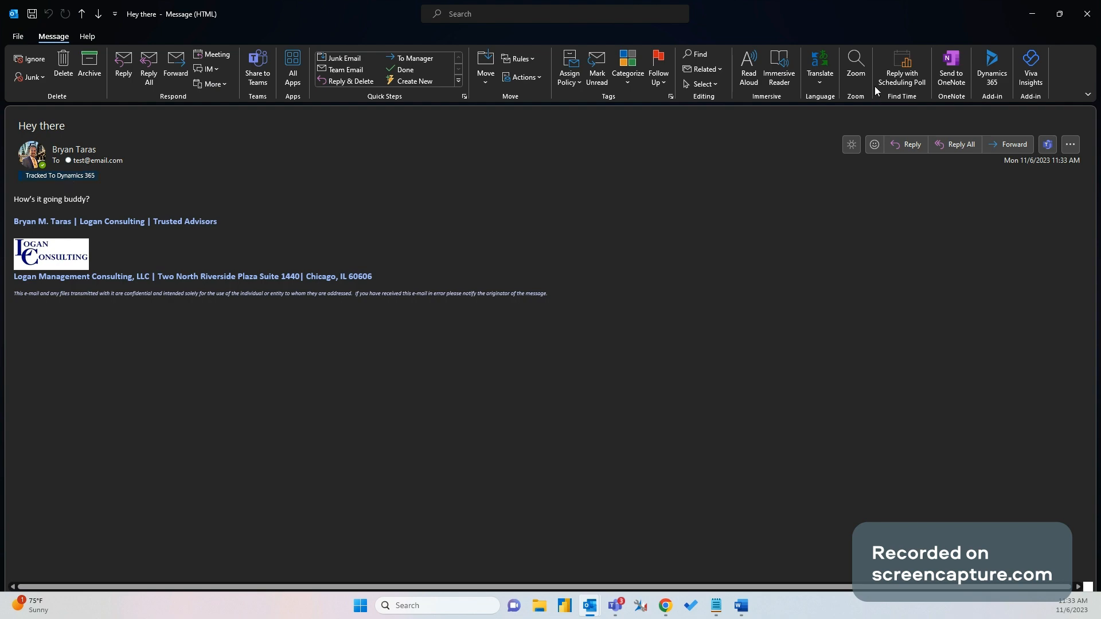
# Close the Outlook message, refresh the opportunity, and expand then collapse the Hey there email in its timeline
pyautogui.click(1084, 19)
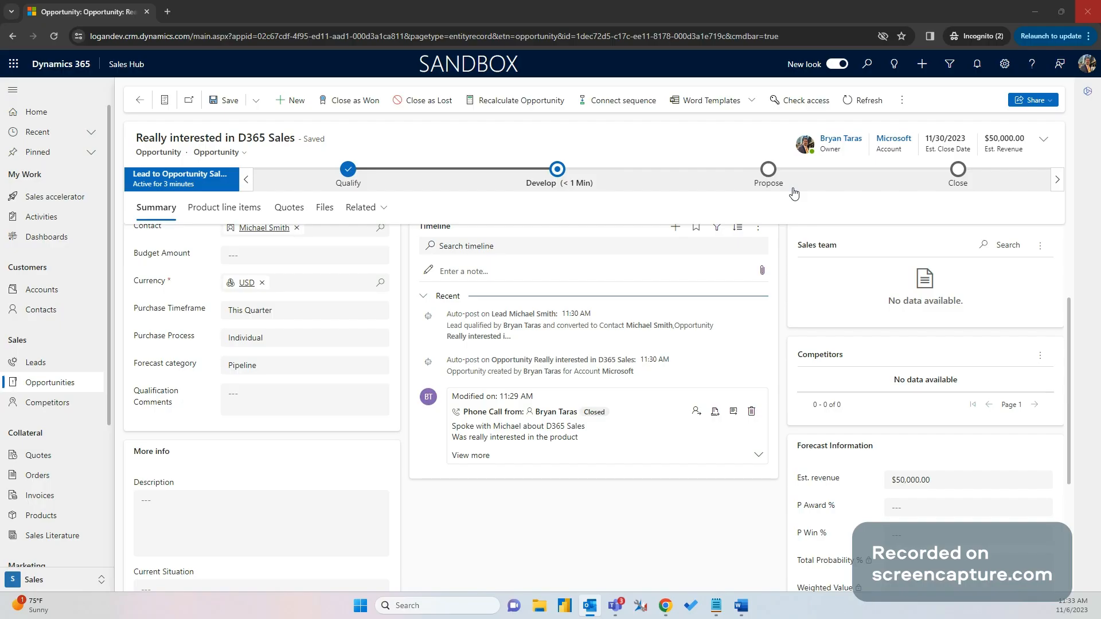
pyautogui.click(852, 104)
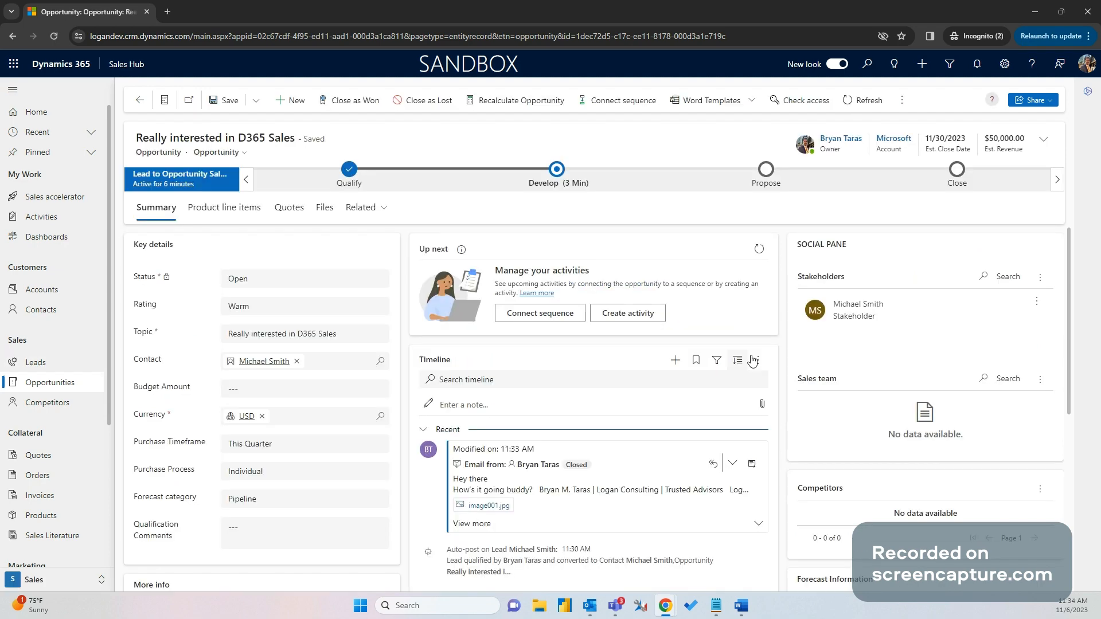
pyautogui.scroll(-2, 753, 421)
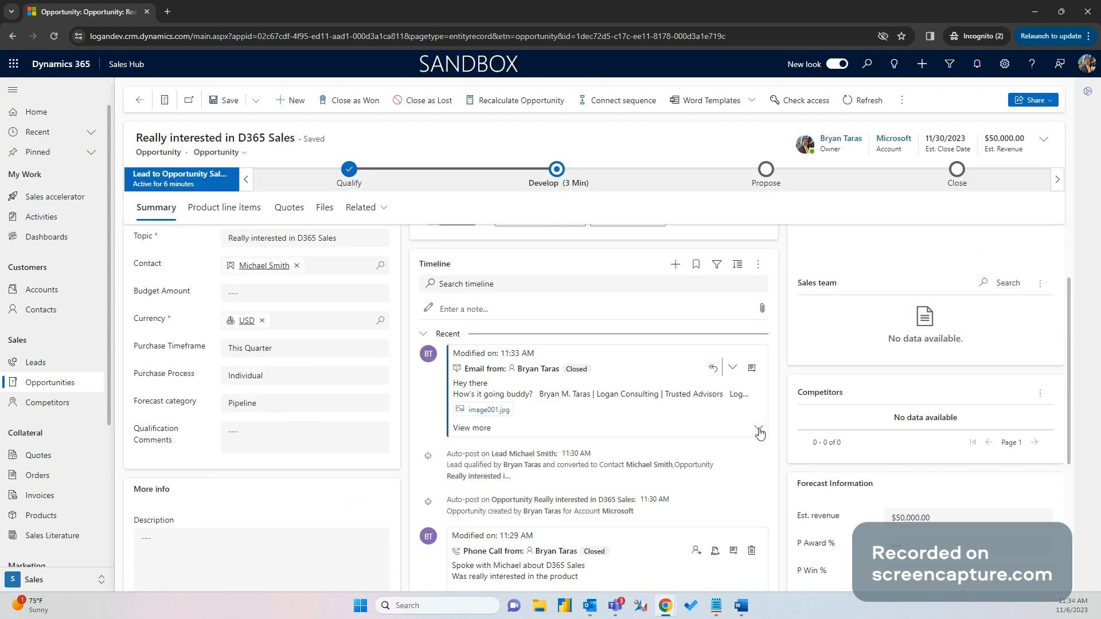
pyautogui.click(759, 431)
pyautogui.scroll(-1, 768, 516)
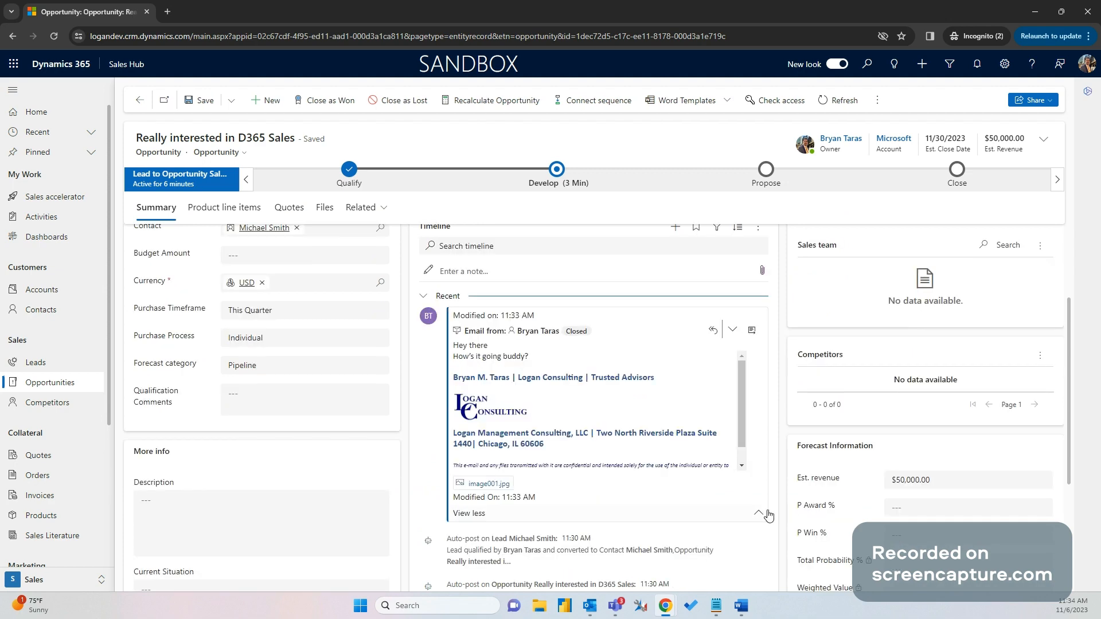
pyautogui.click(758, 515)
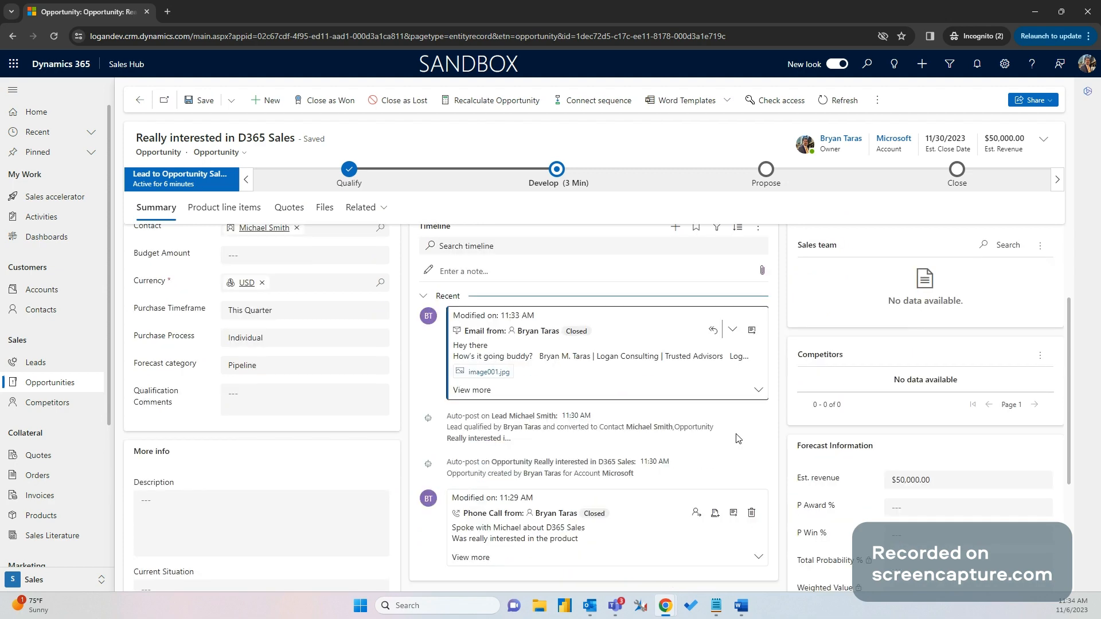
pyautogui.scroll(-1, 738, 438)
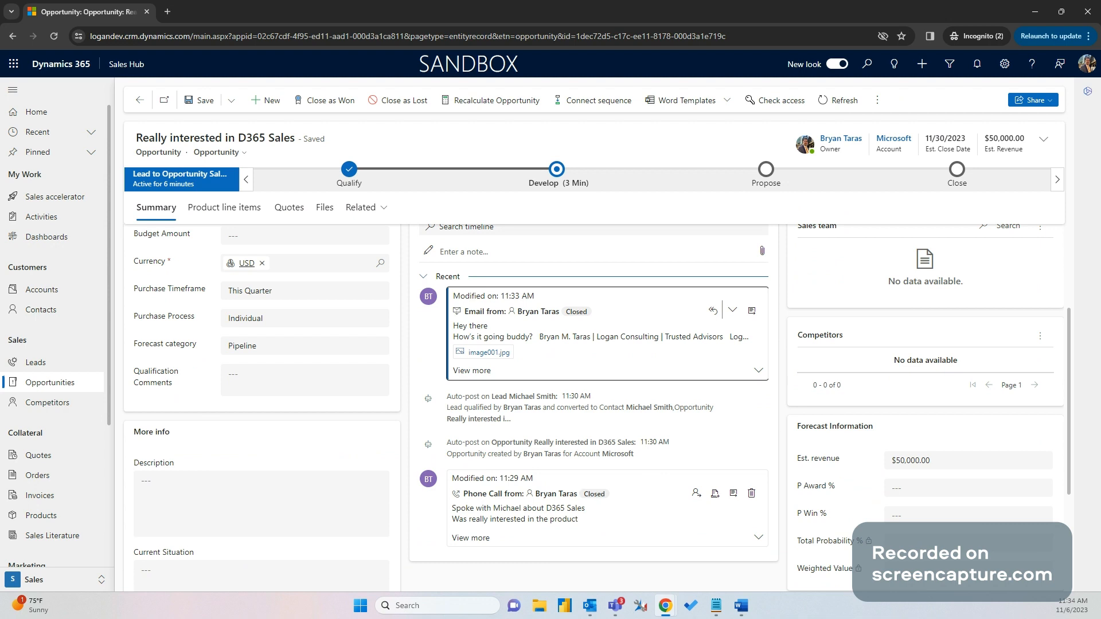
pyautogui.scroll(3, 423, 371)
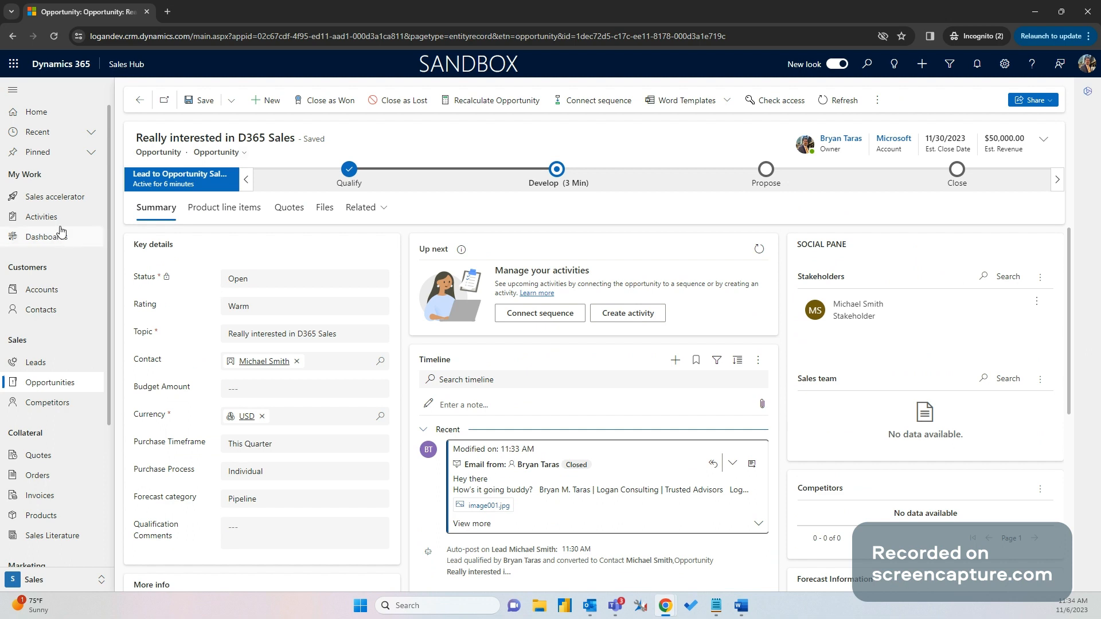
# Open the Sales Activity Social Dashboard and check the Sales Pipeline funnel and Leads by Source pie values
pyautogui.click(60, 245)
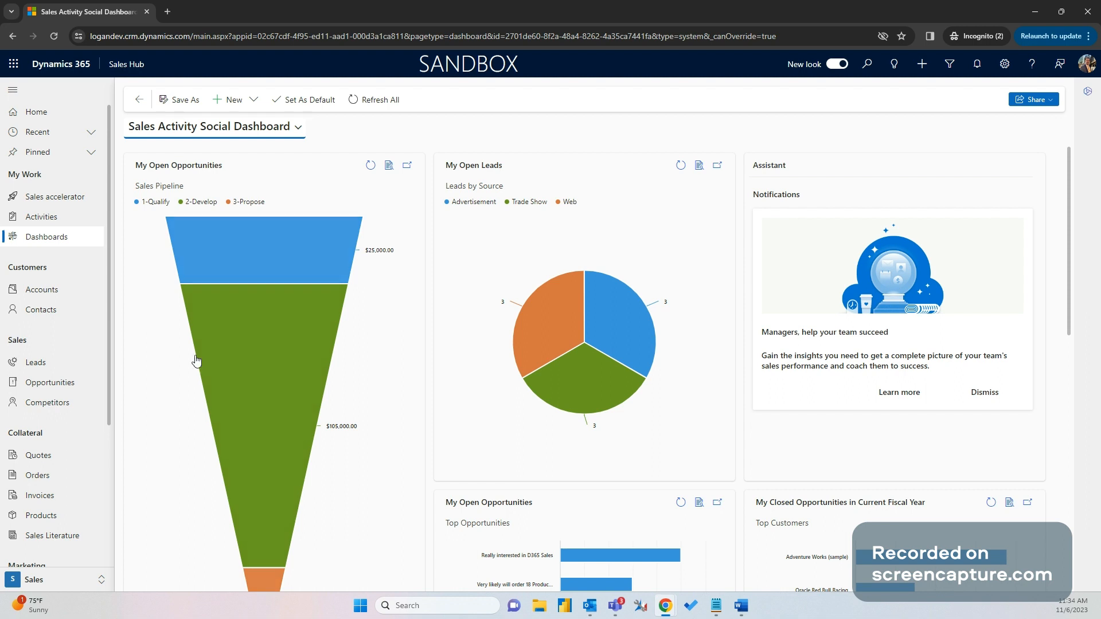
pyautogui.scroll(-1, 195, 360)
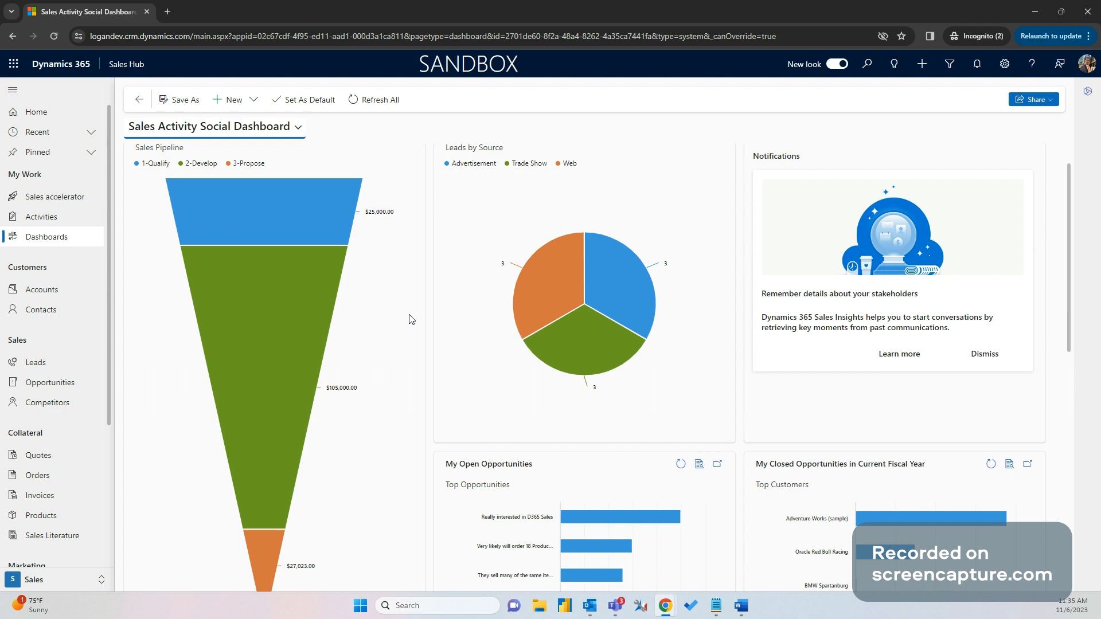
pyautogui.scroll(1, 409, 319)
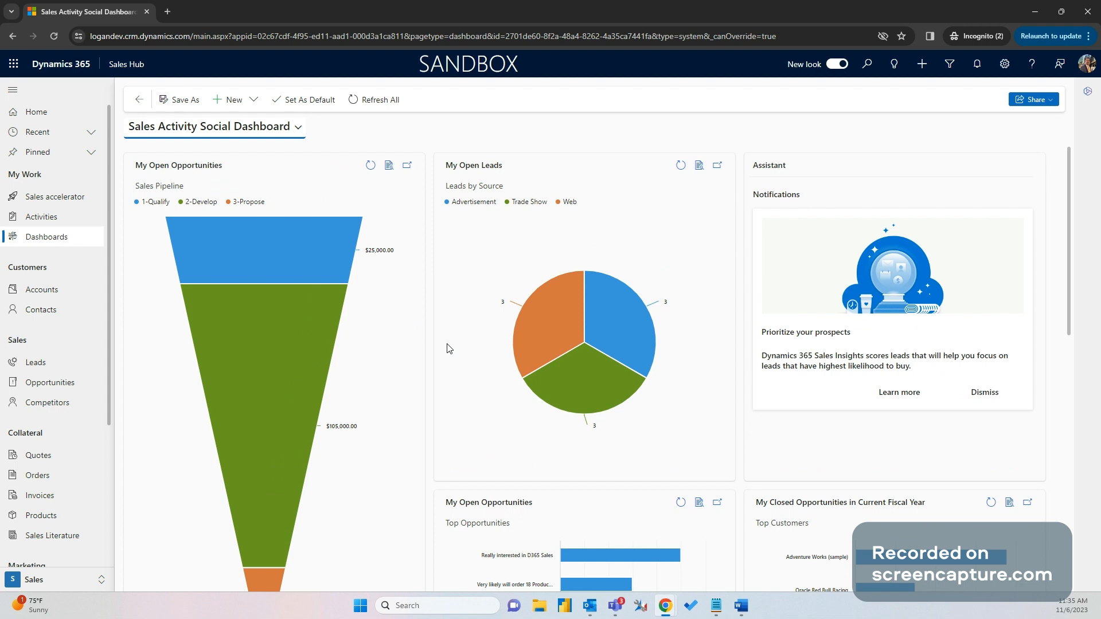
pyautogui.moveTo(569, 359)
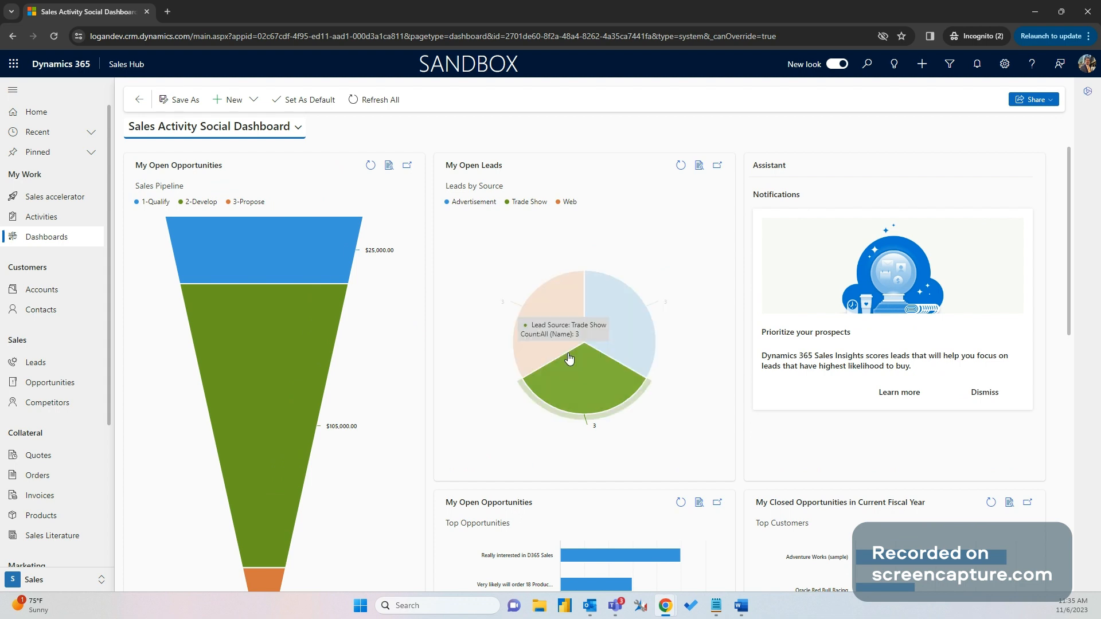
pyautogui.moveTo(344, 287)
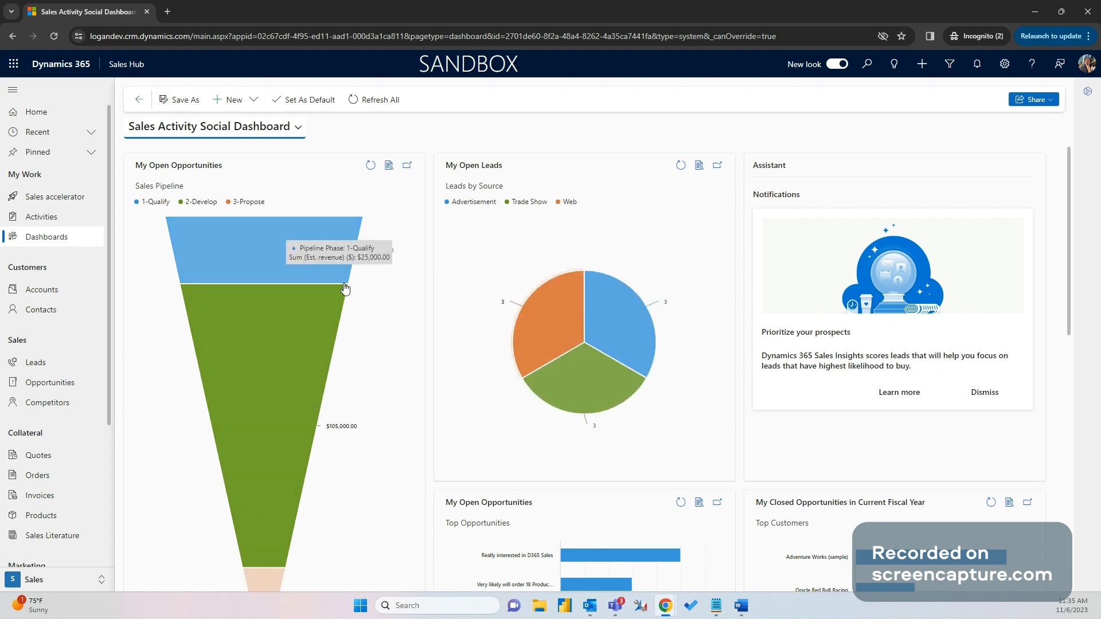
pyautogui.click(390, 168)
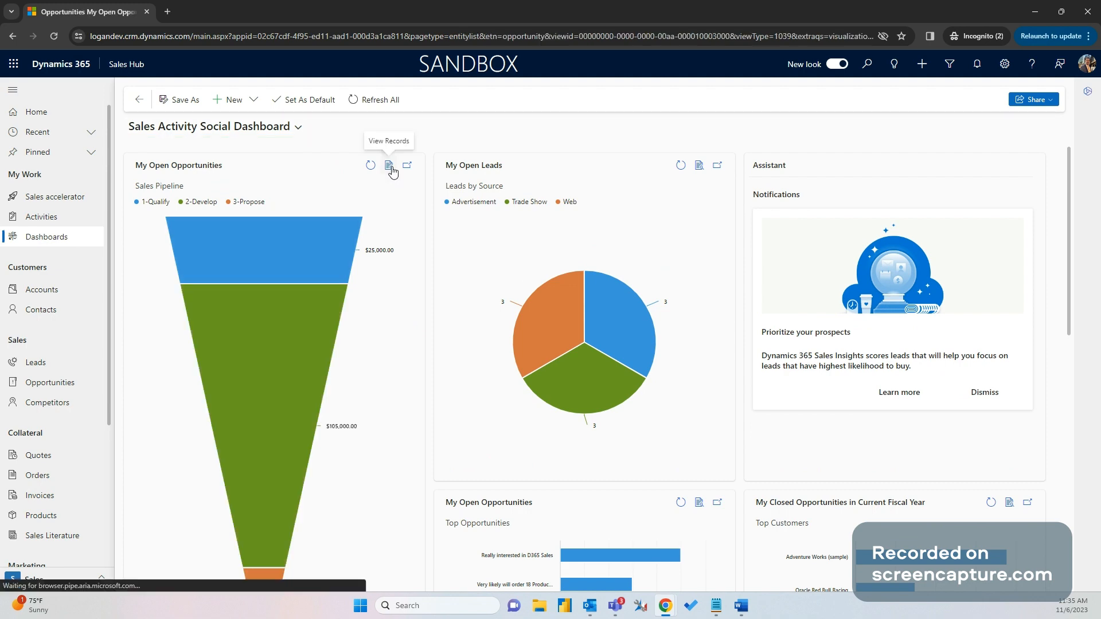
pyautogui.click(281, 242)
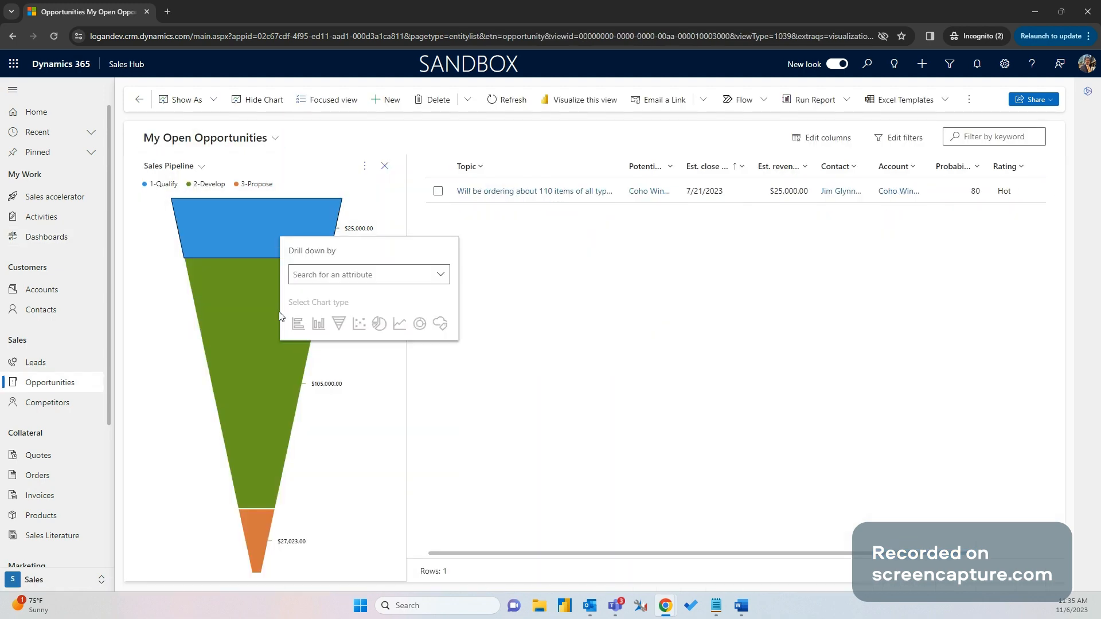
pyautogui.click(243, 328)
pyautogui.click(139, 100)
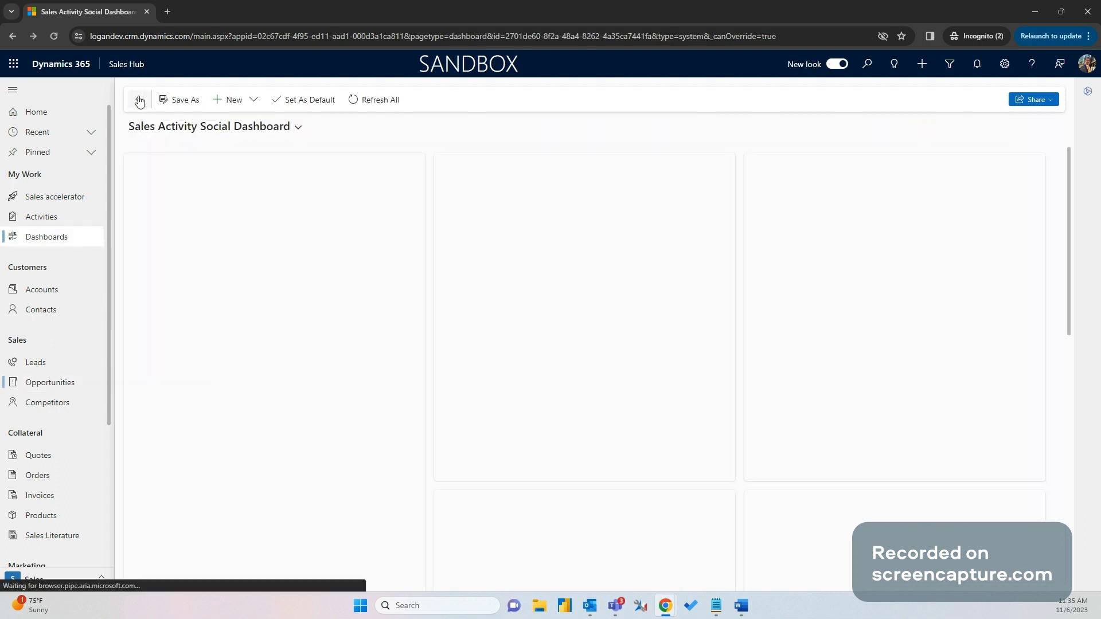
pyautogui.scroll(-6, 438, 368)
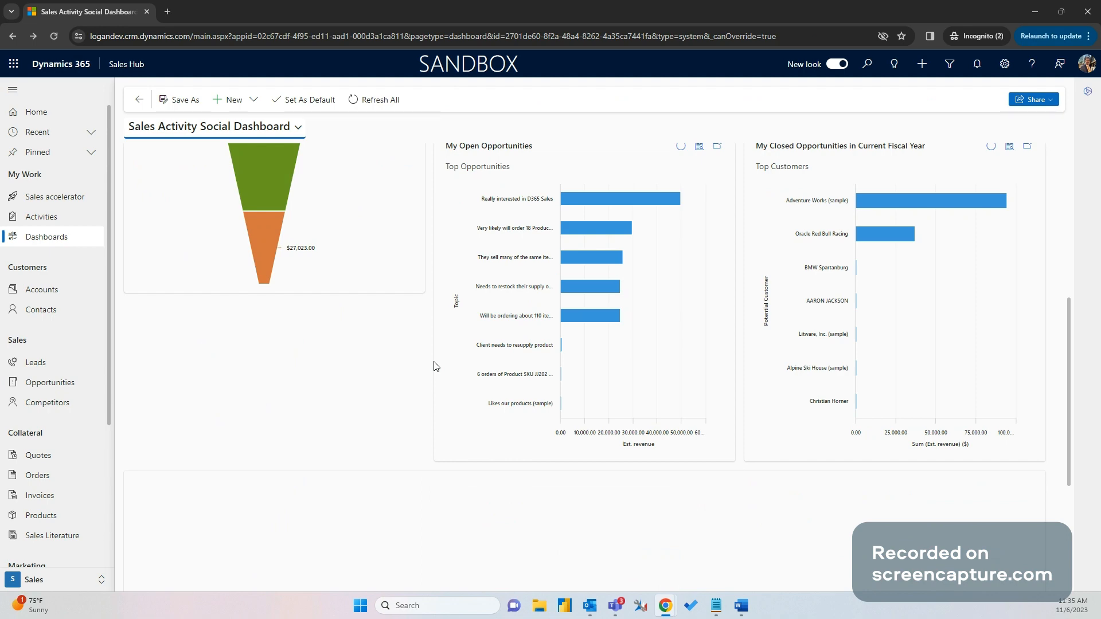
pyautogui.scroll(-3, 434, 365)
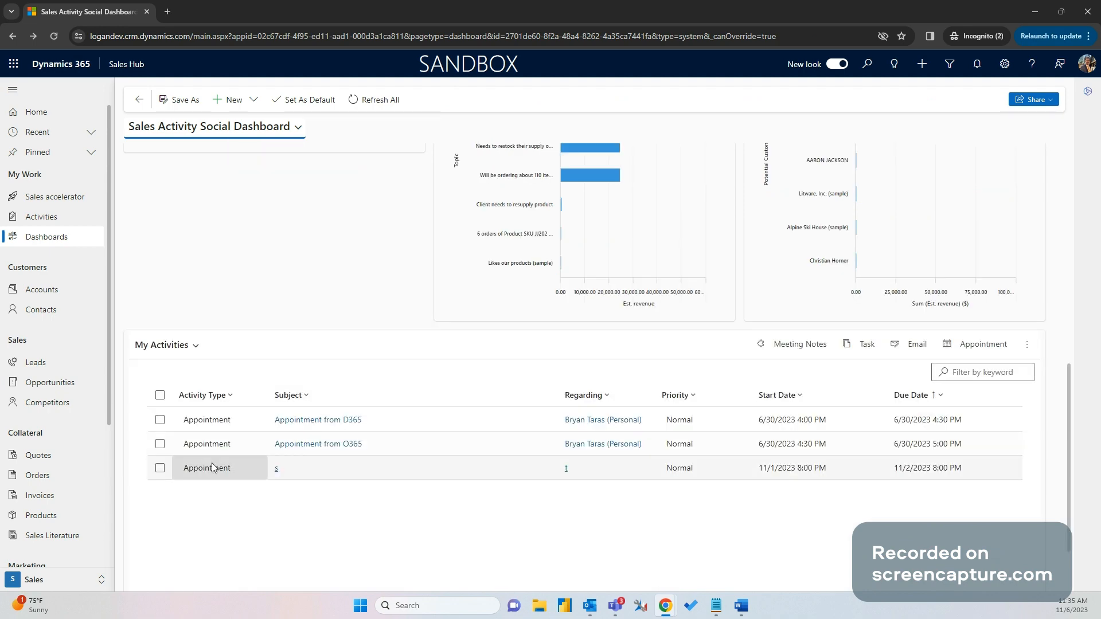
pyautogui.scroll(2, 249, 494)
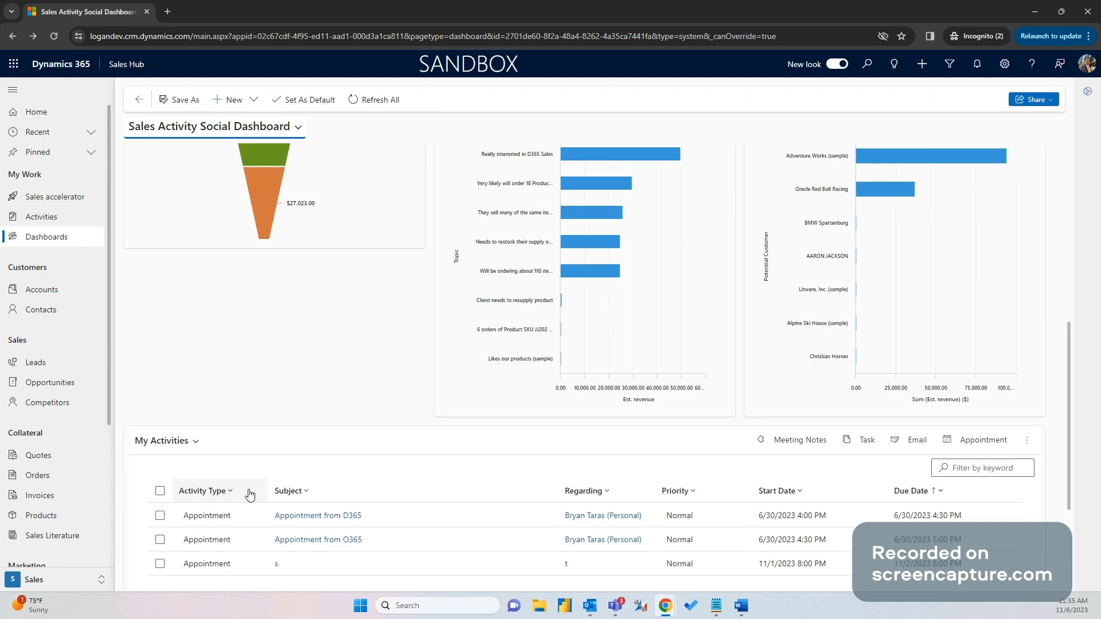
pyautogui.scroll(8, 250, 494)
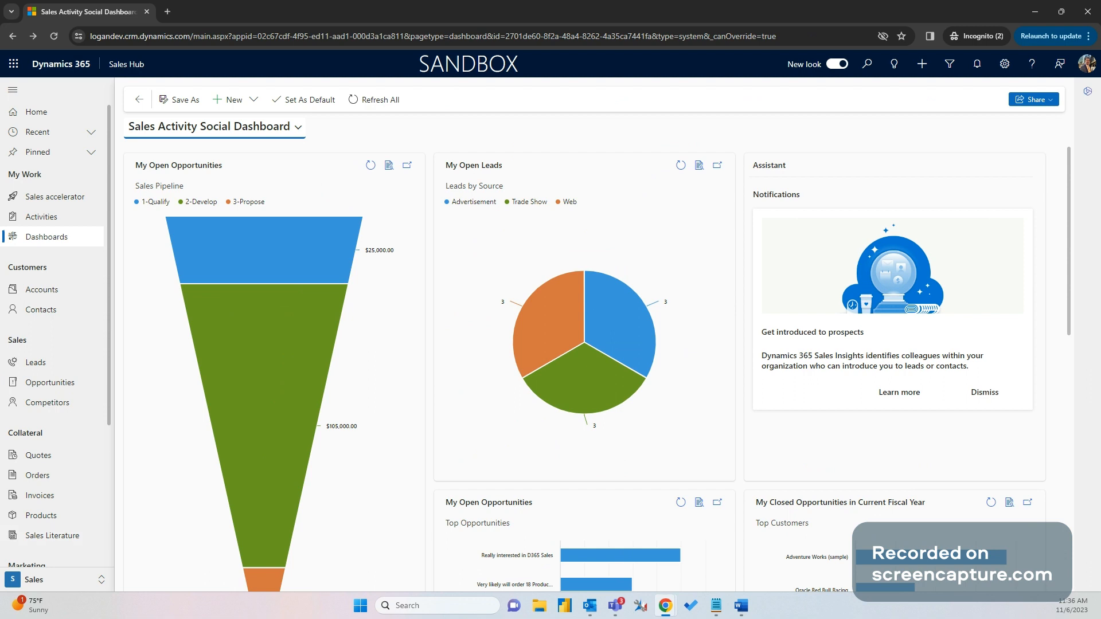
pyautogui.click(666, 607)
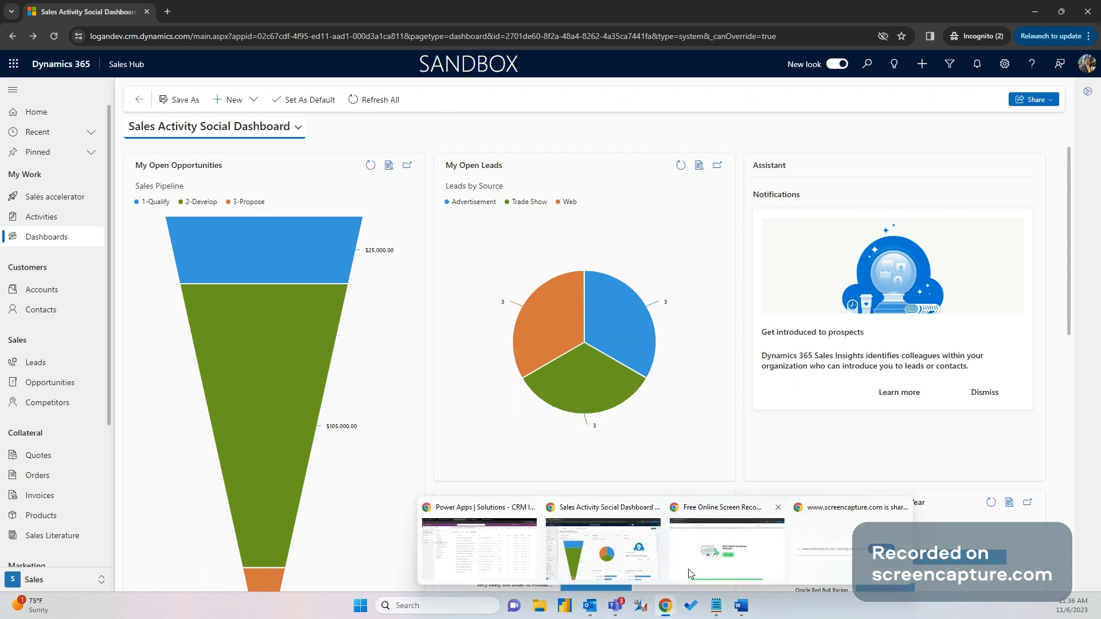
pyautogui.click(741, 567)
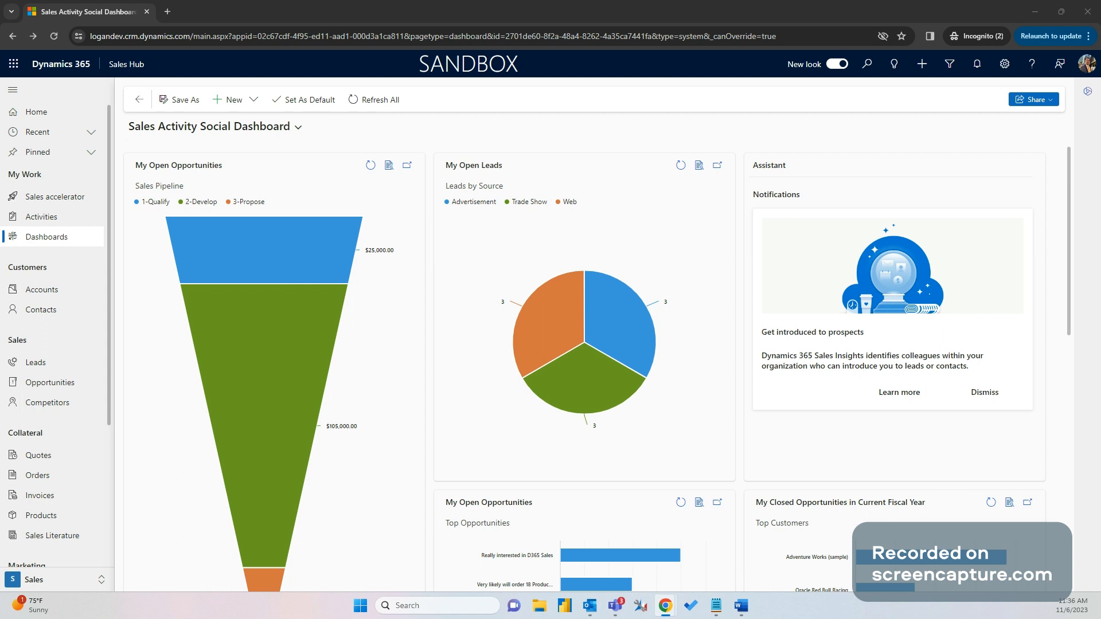